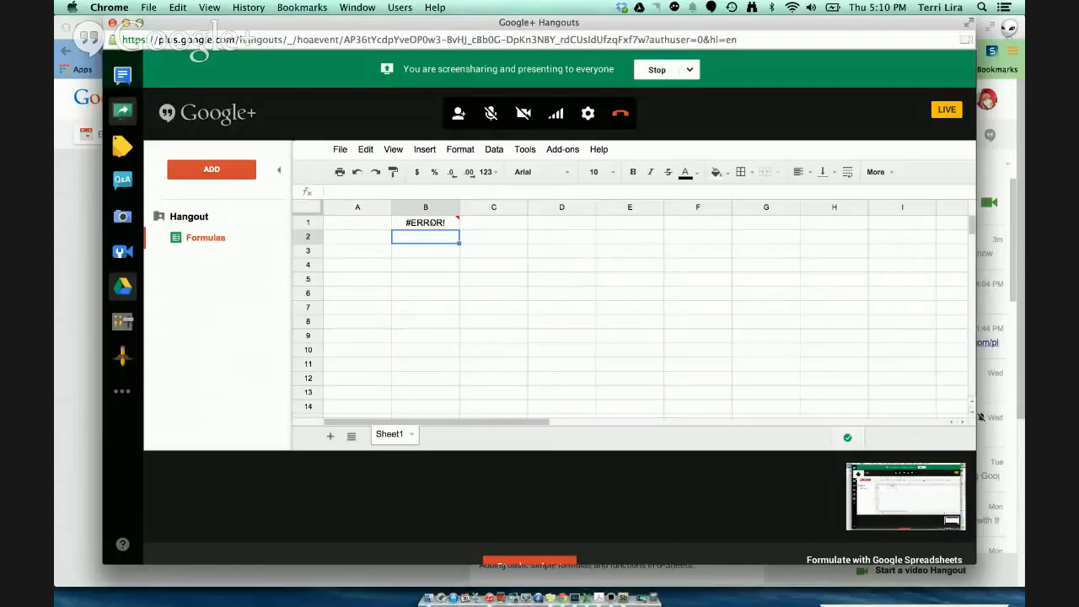
Replace the formula in cell B1 with =UPPER("amount budgeted") and widen column B to fit the heading
left_click(416, 227)
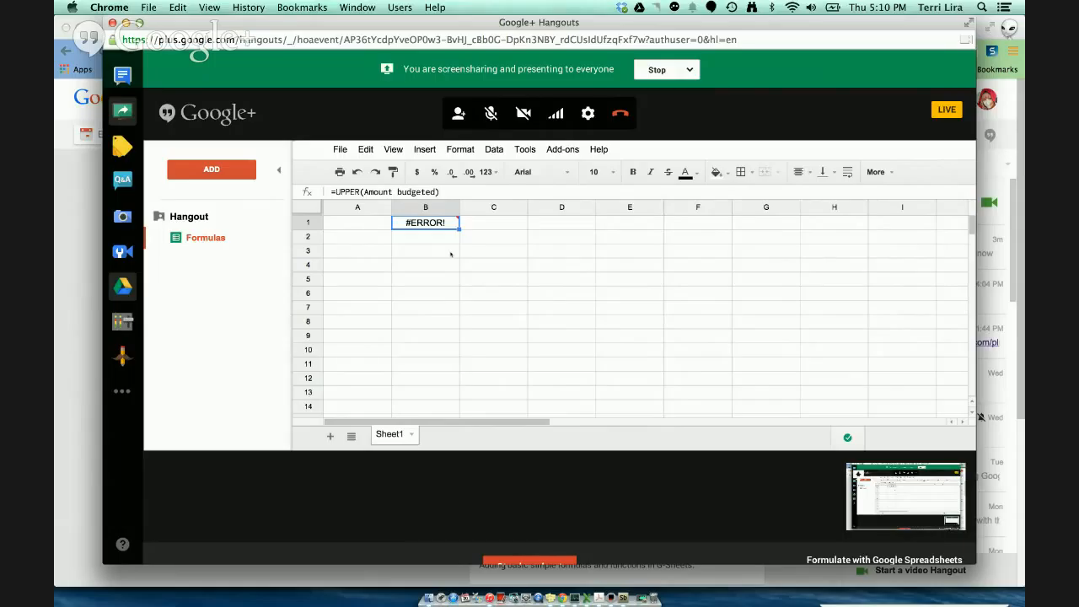
mouse_move(425, 222)
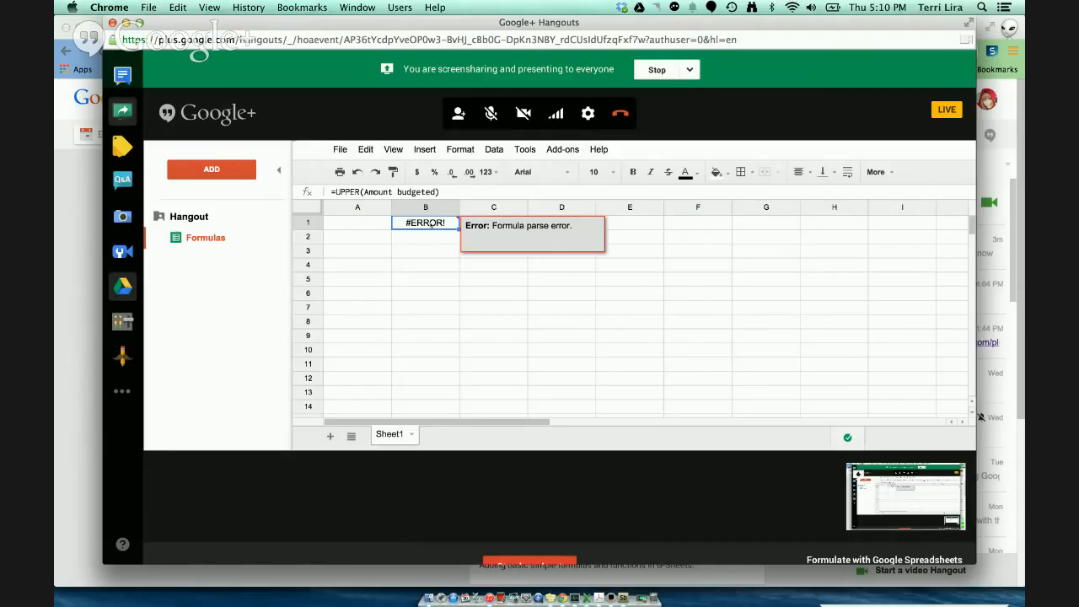
type("=")
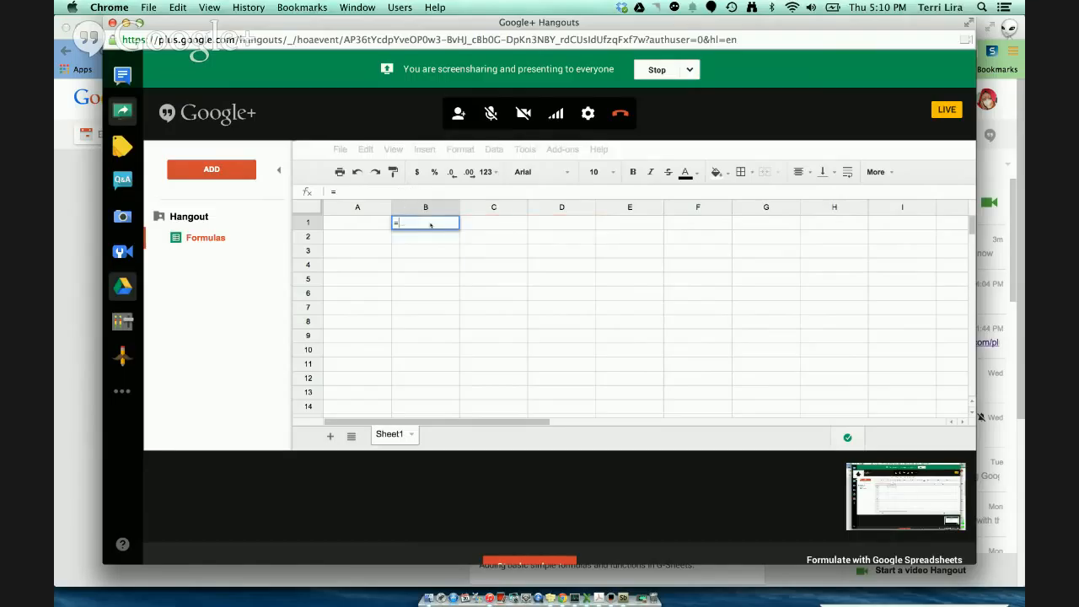
type("upper")
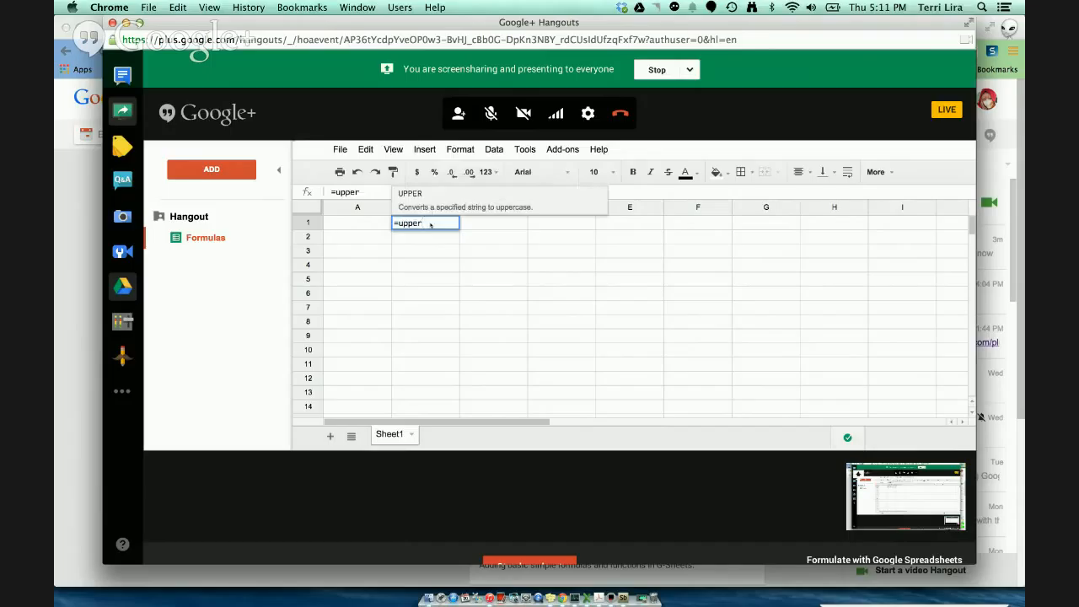
key("Tab")
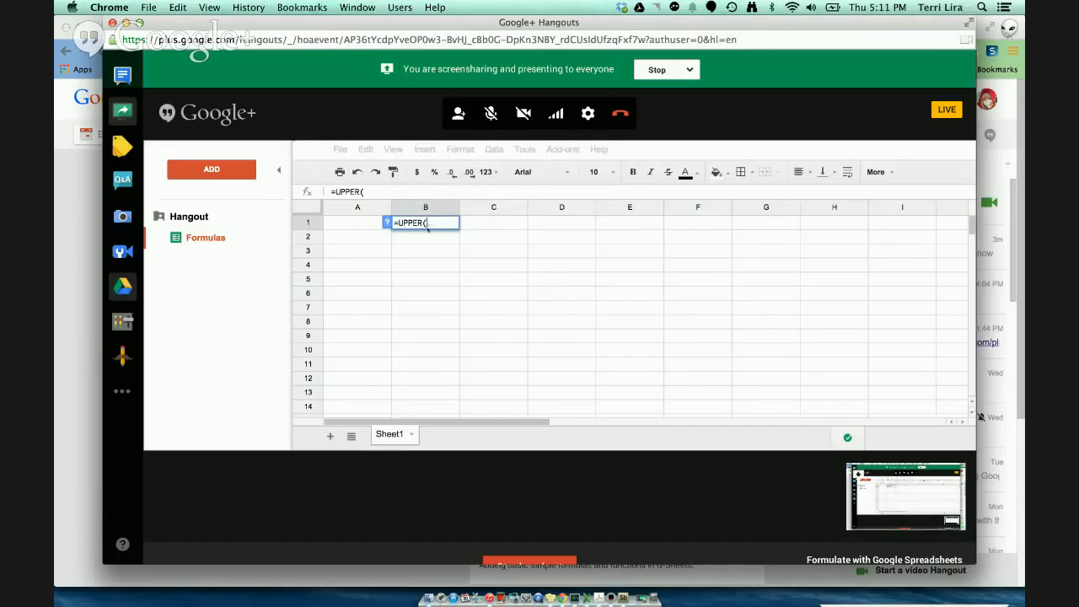
type("\"")
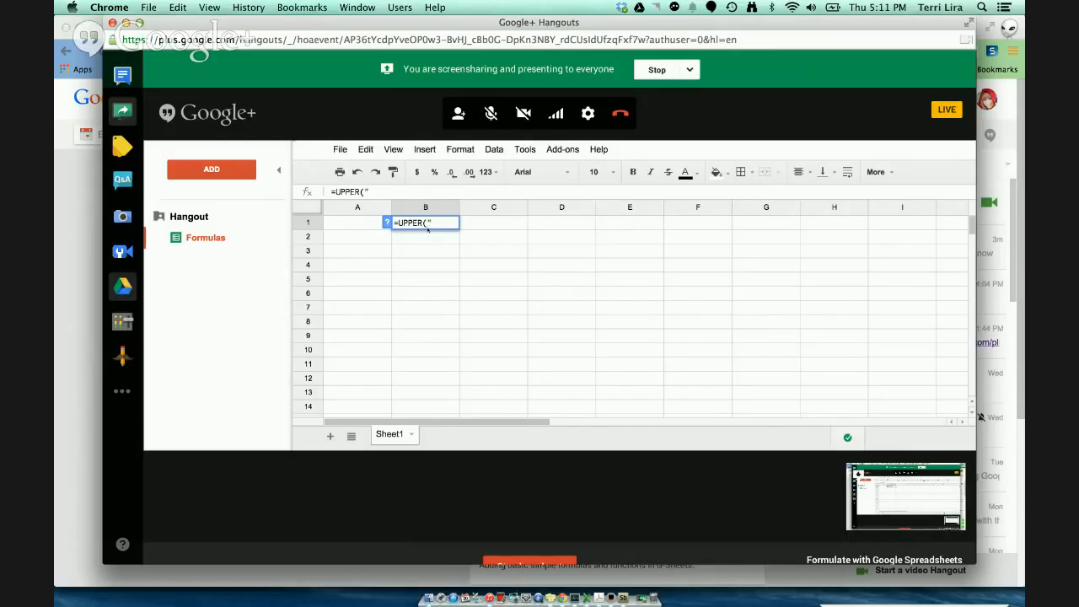
type("amount budg")
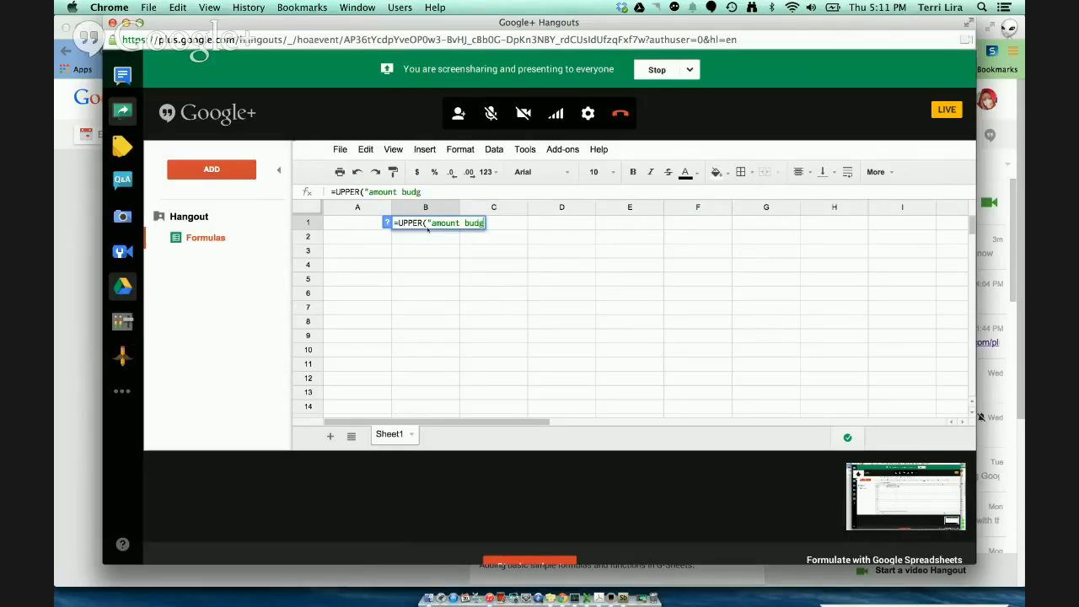
type("eted\")")
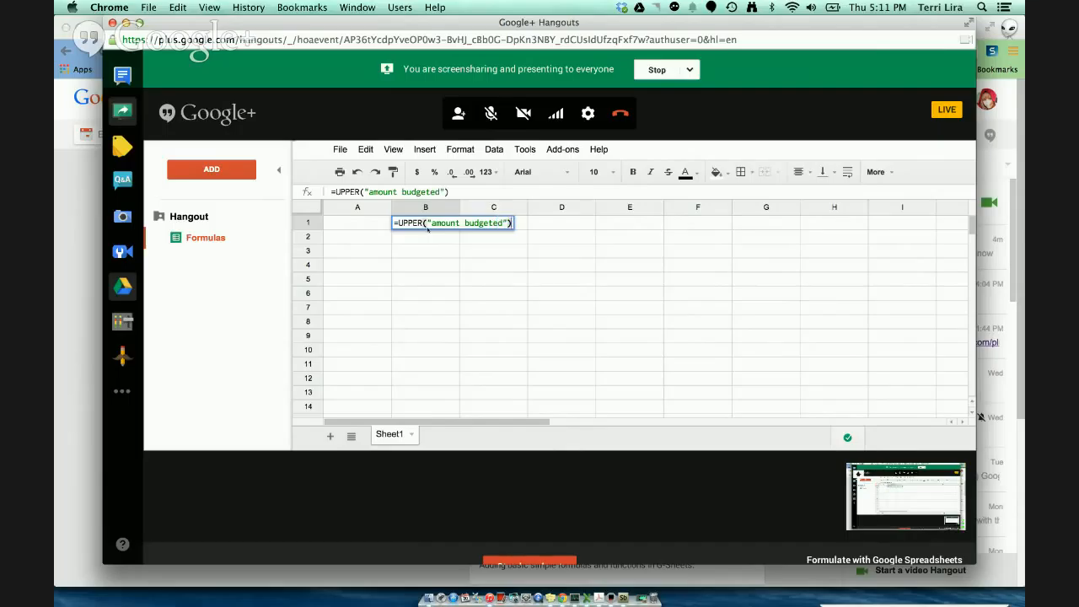
key("Return")
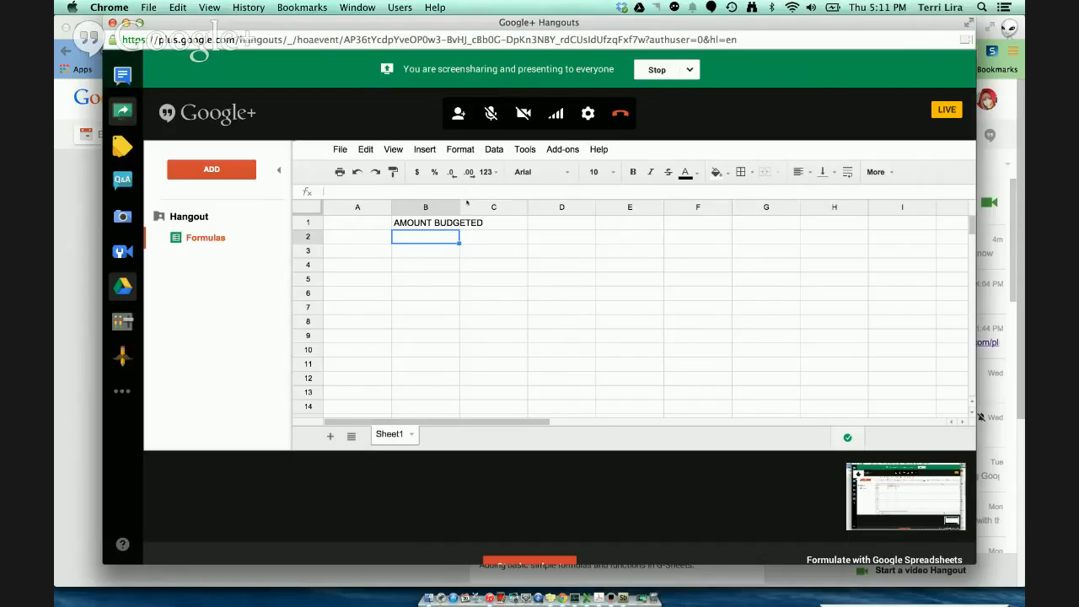
left_click_drag(459, 206, 489, 207)
left_click_drag(489, 207, 488, 207)
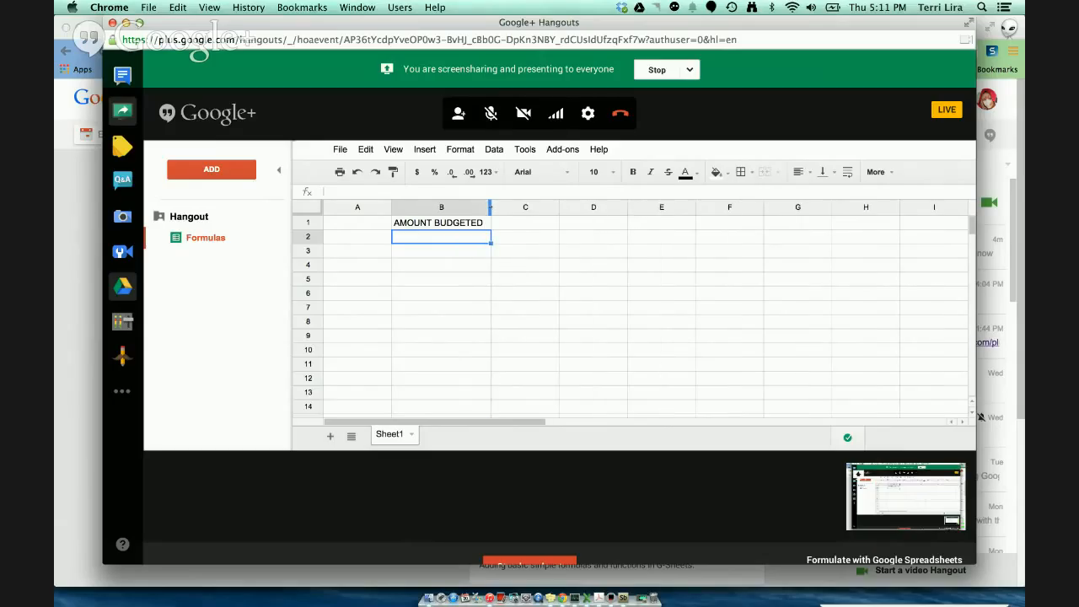
Enter =UPPER("Amount spent") in cell C1 and widen column C to fit the heading
left_click(522, 224)
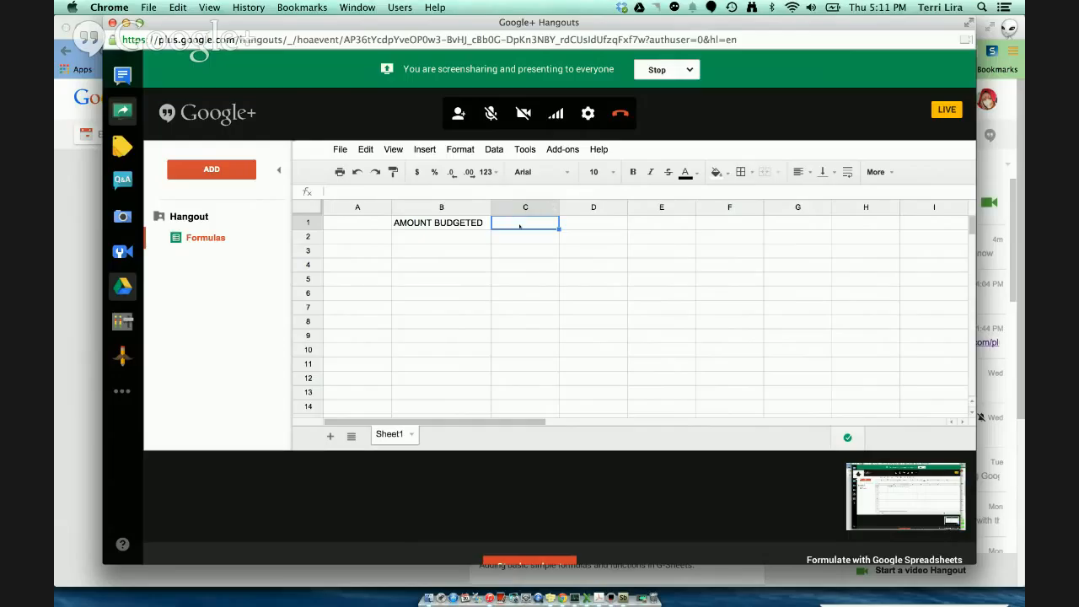
type("=")
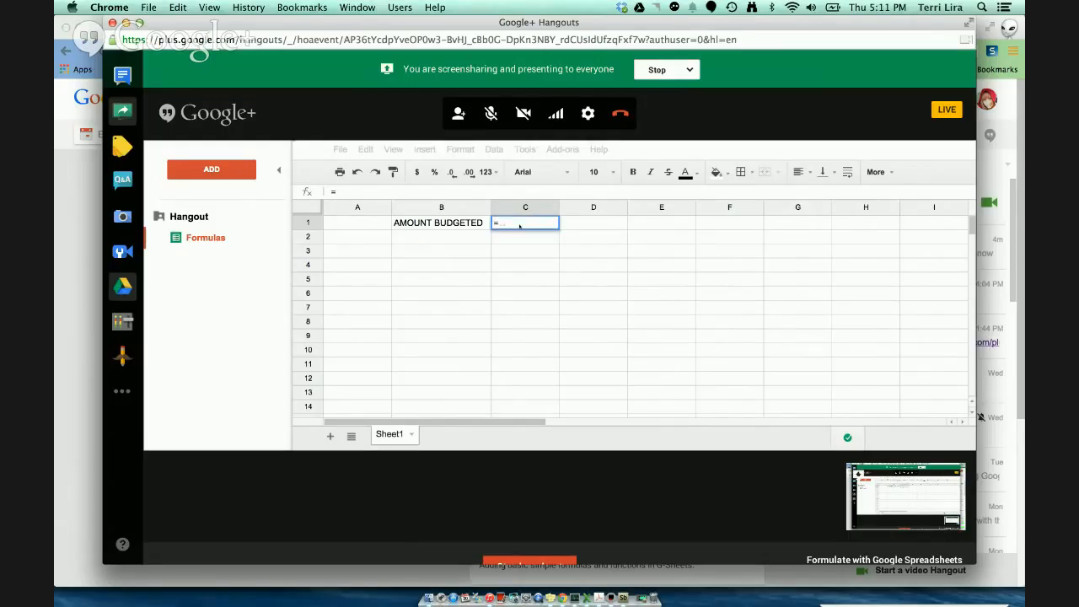
type("upper")
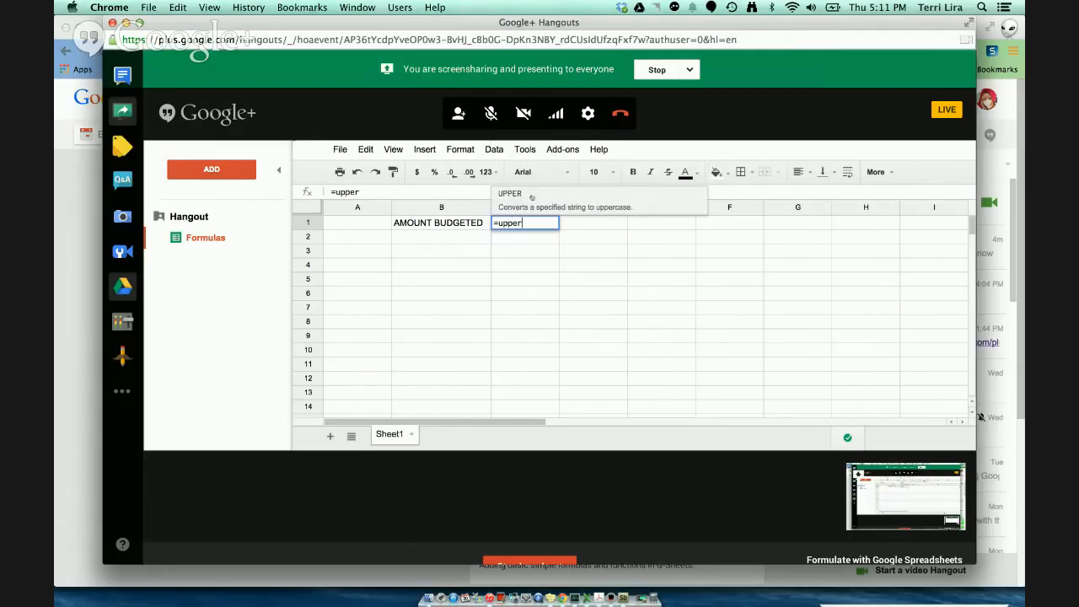
left_click(529, 196)
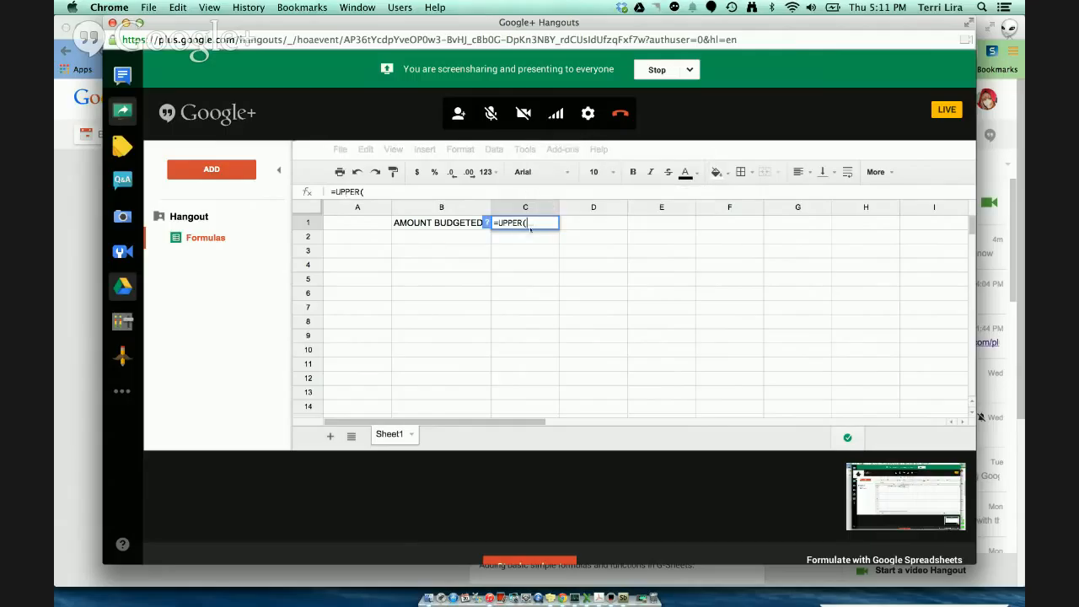
type("\"")
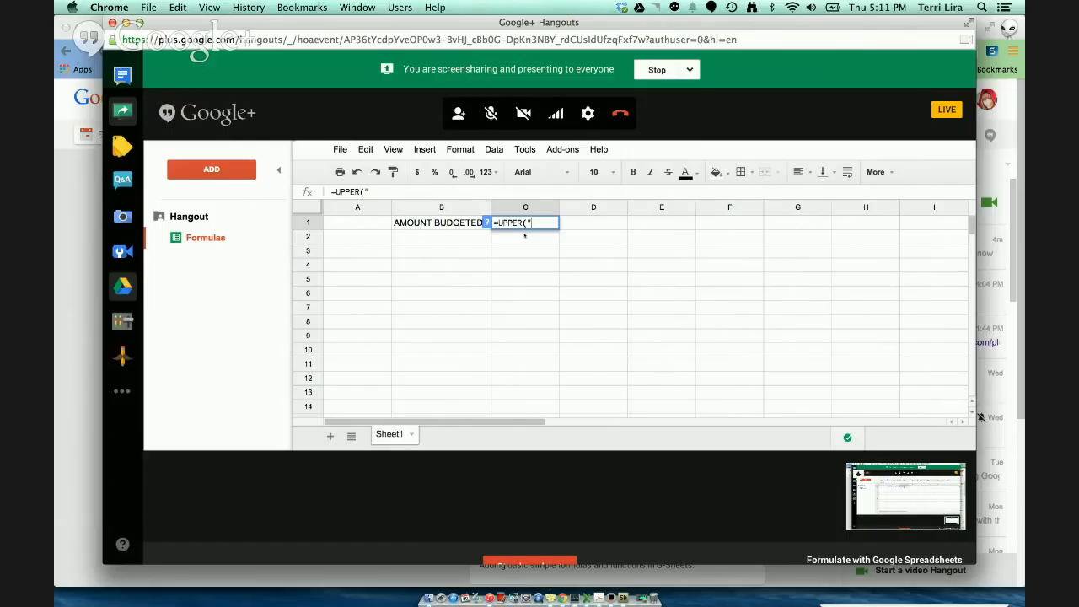
type("Amount spent\"")
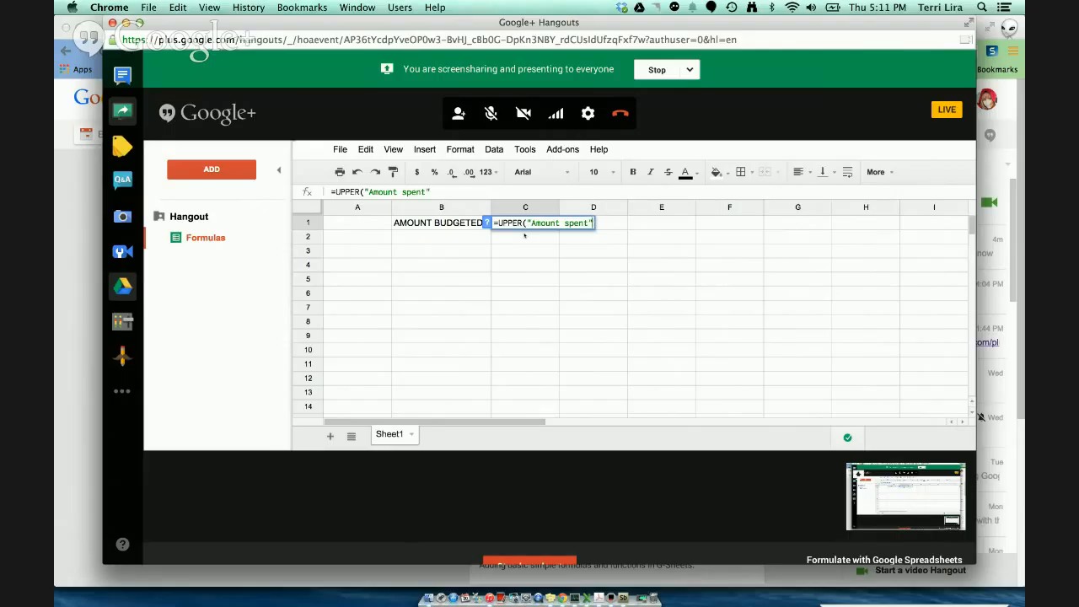
type(")")
key("Return")
left_click_drag(559, 206, 578, 207)
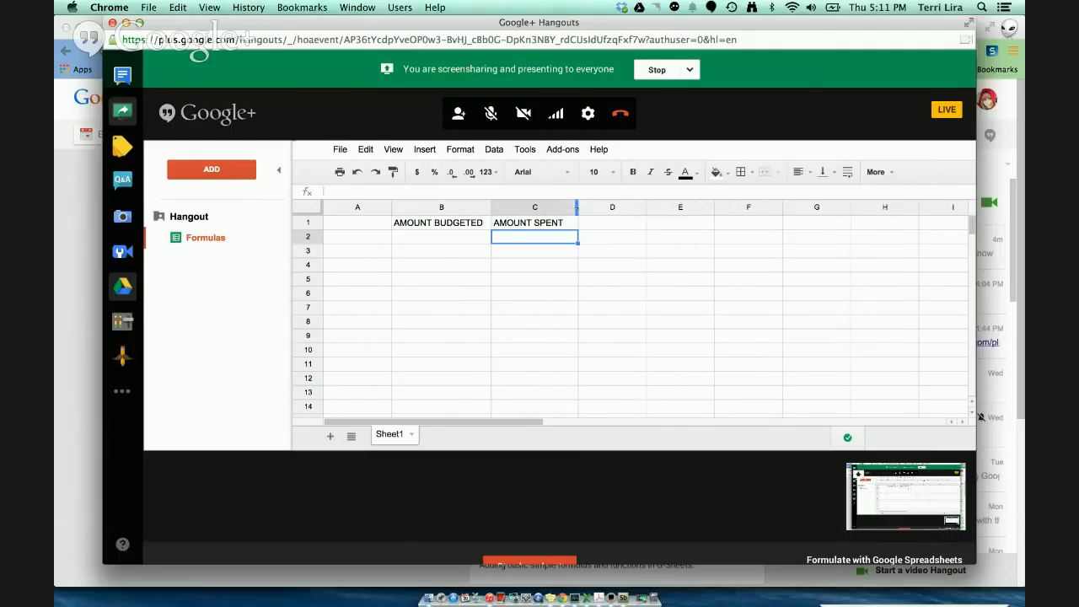
Enter =UPPER("difference") in cell D1 as the third column heading
left_click(586, 222)
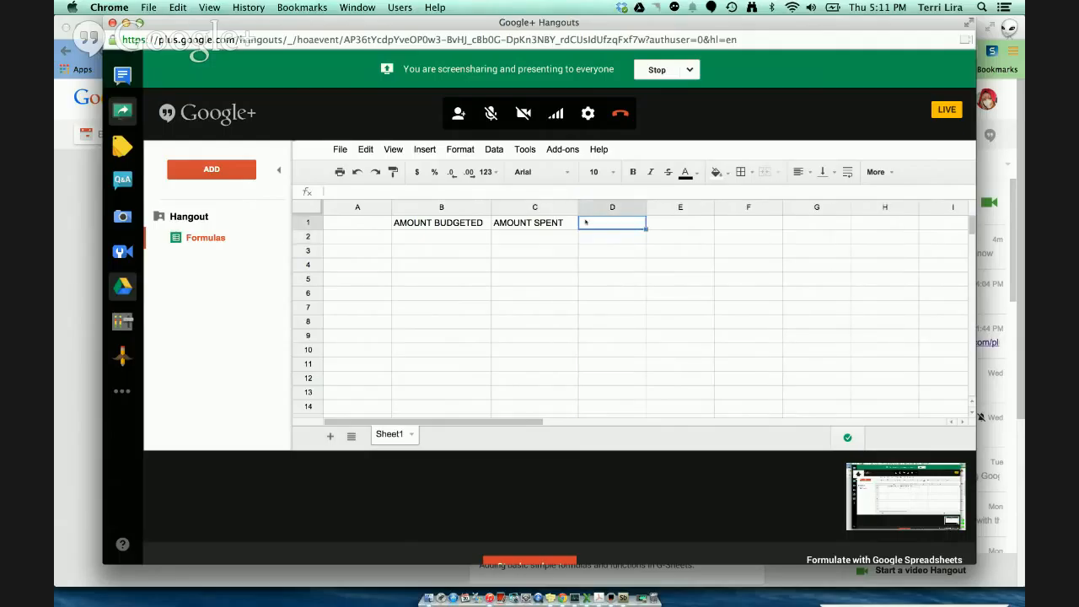
double_click(586, 222)
type("=upper")
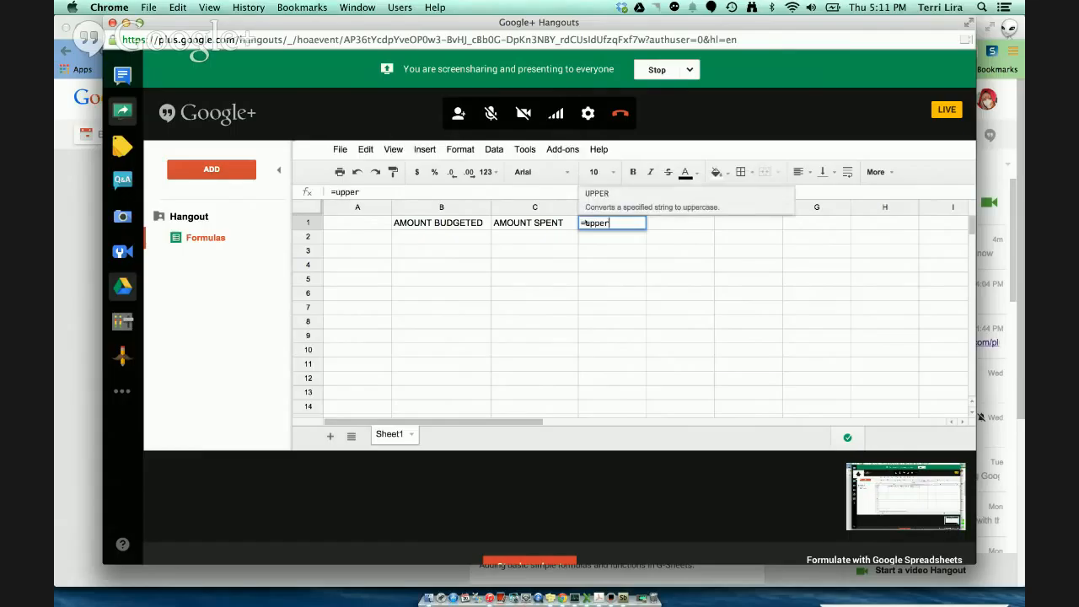
left_click(594, 193)
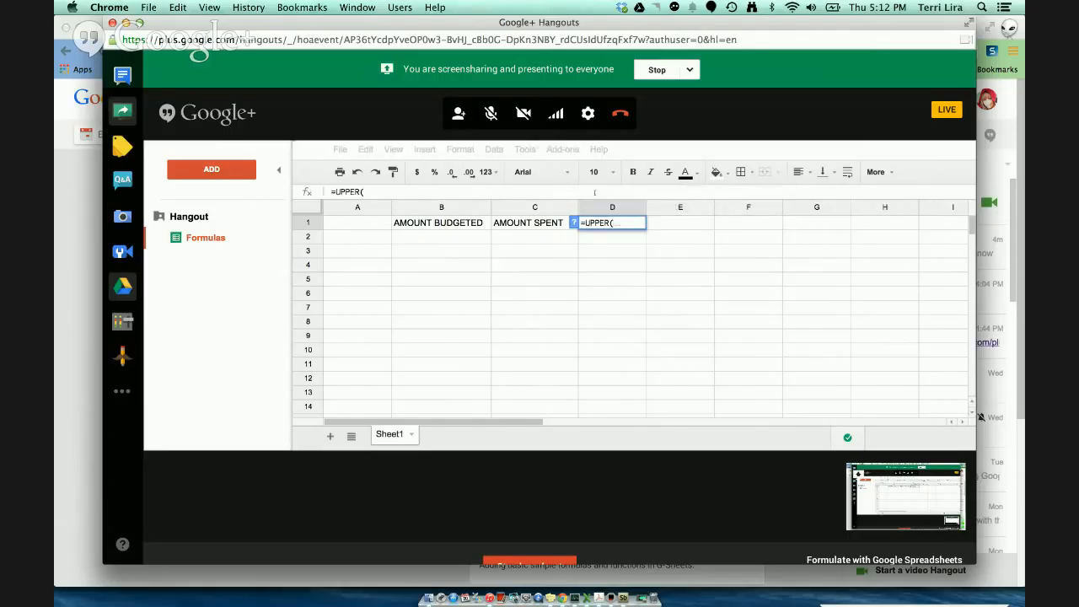
type("\"d")
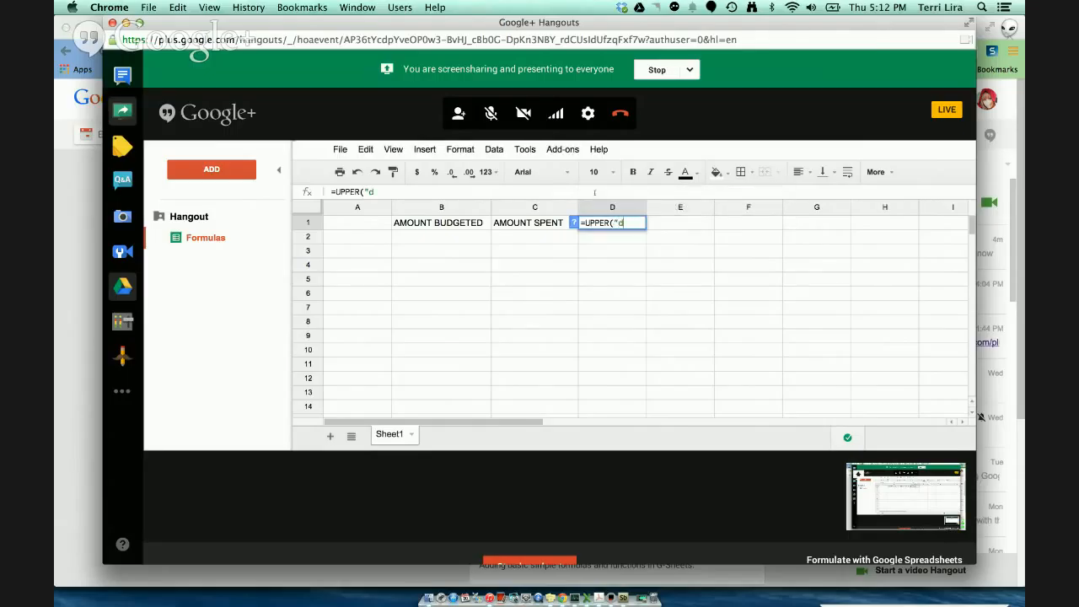
type("ifference")
type("\"")
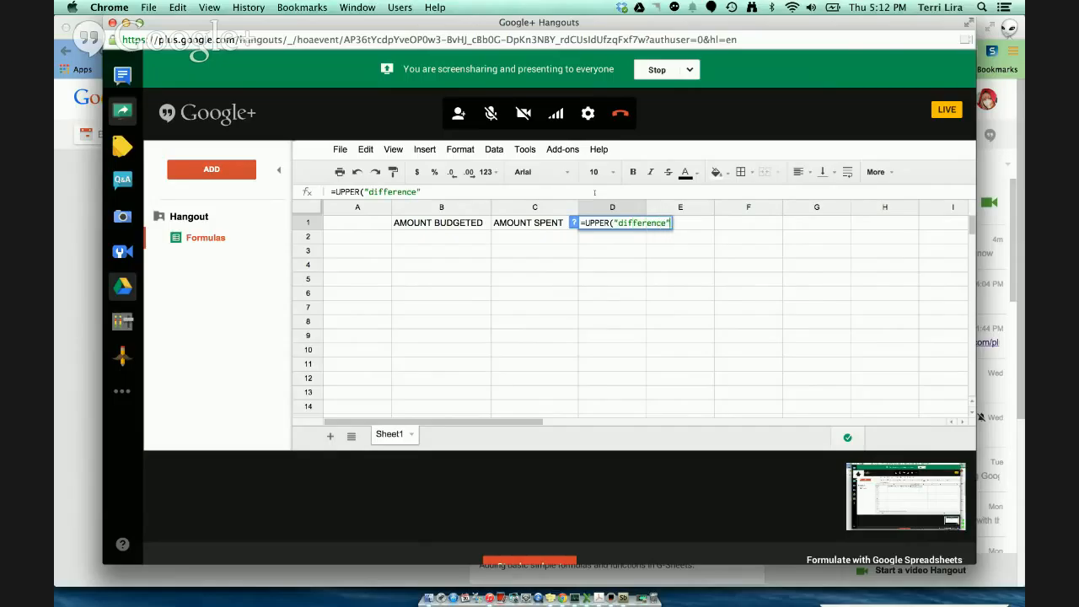
type(")")
key("Return")
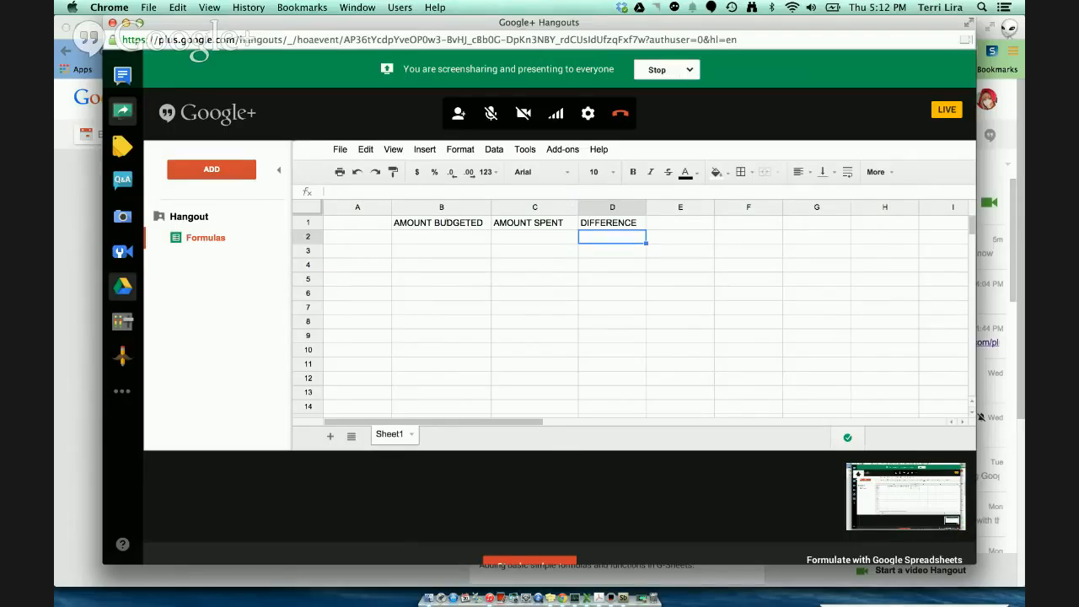
Center the headings horizontally across the whole of row 1
left_click(308, 224)
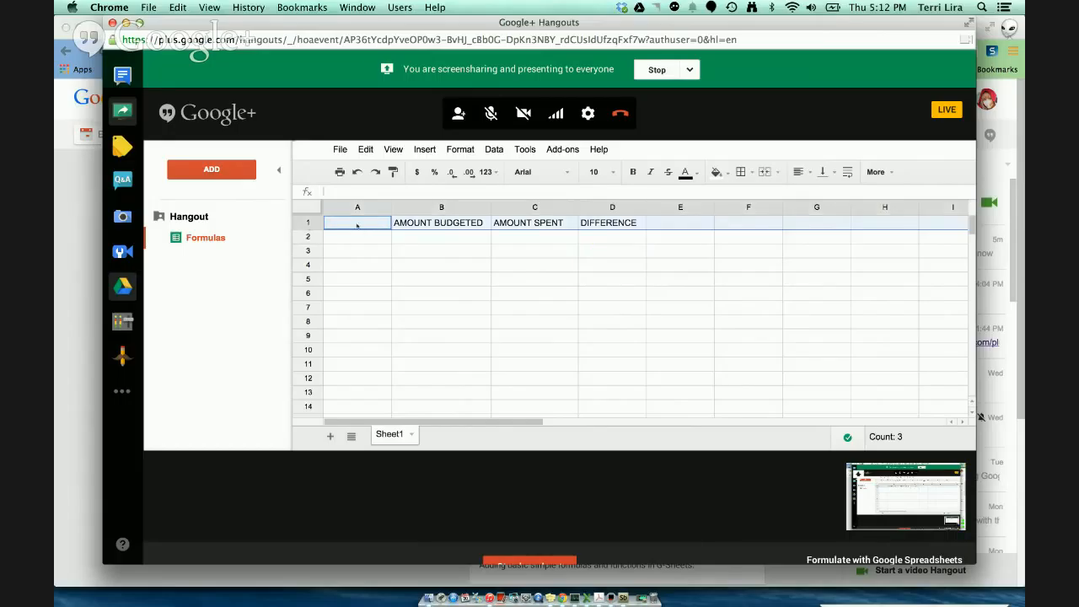
left_click(809, 174)
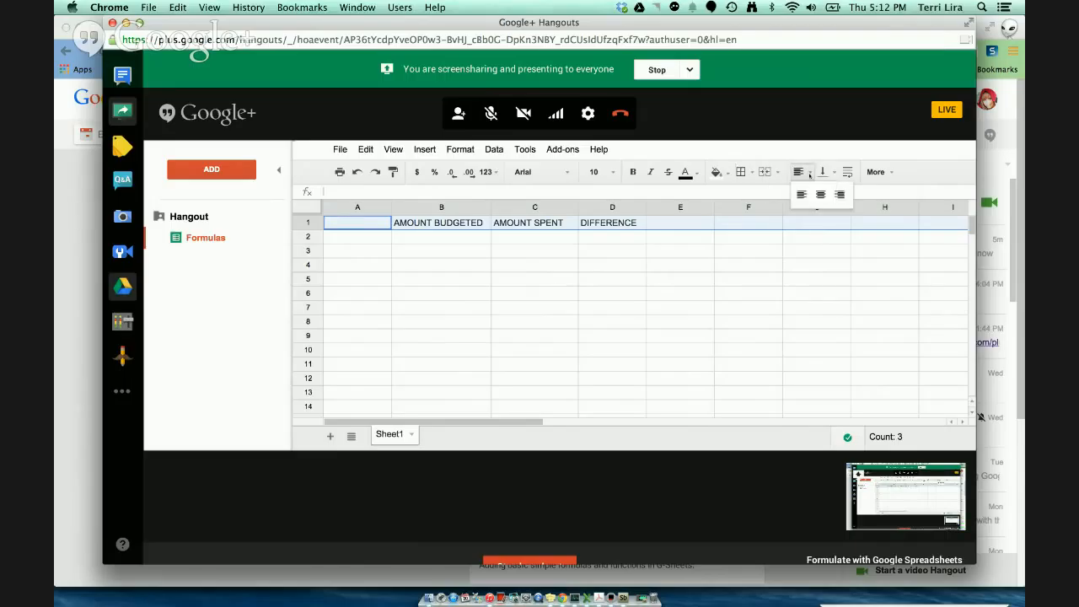
left_click(826, 195)
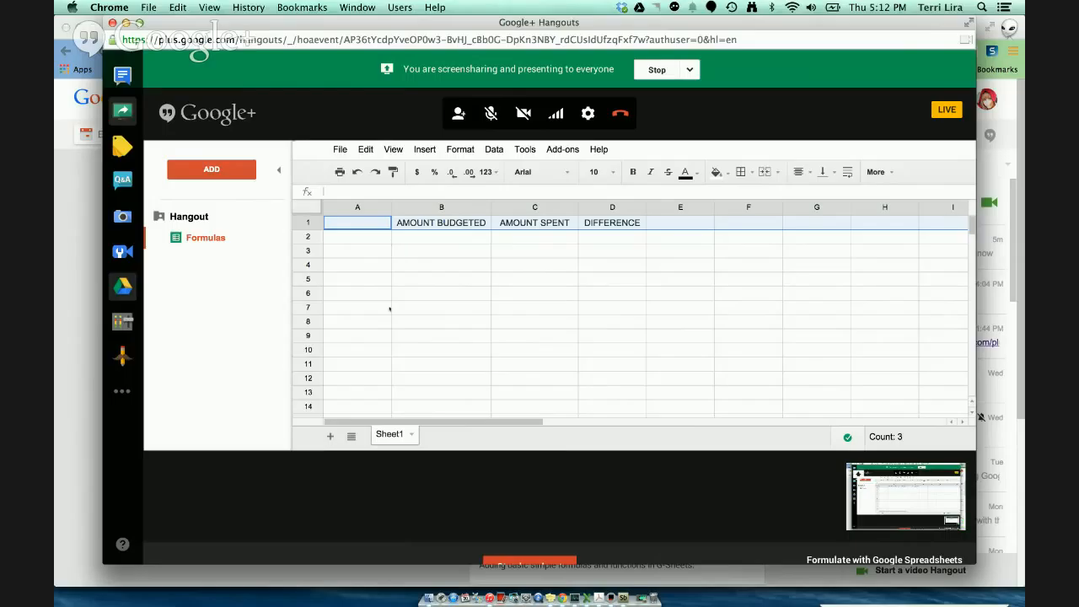
Apply all borders to every cell of the sheet
left_click(309, 207)
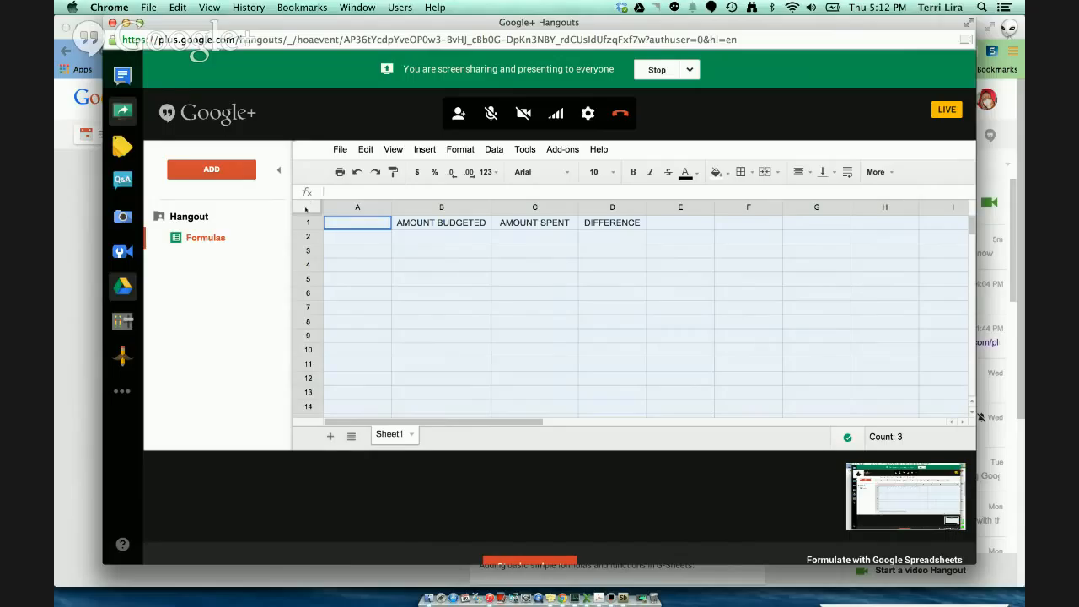
left_click(741, 173)
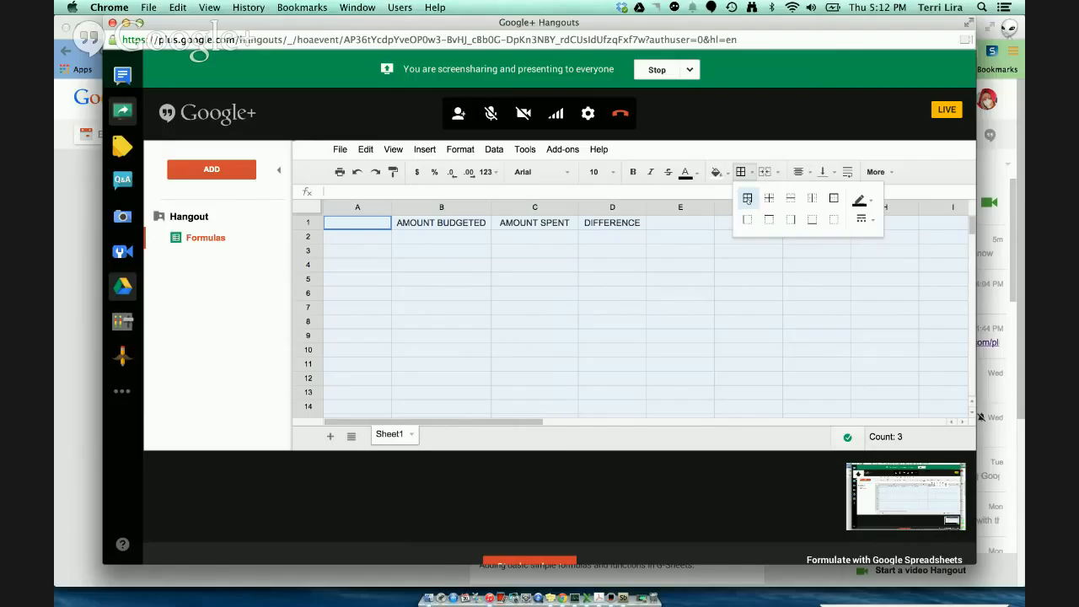
left_click(747, 198)
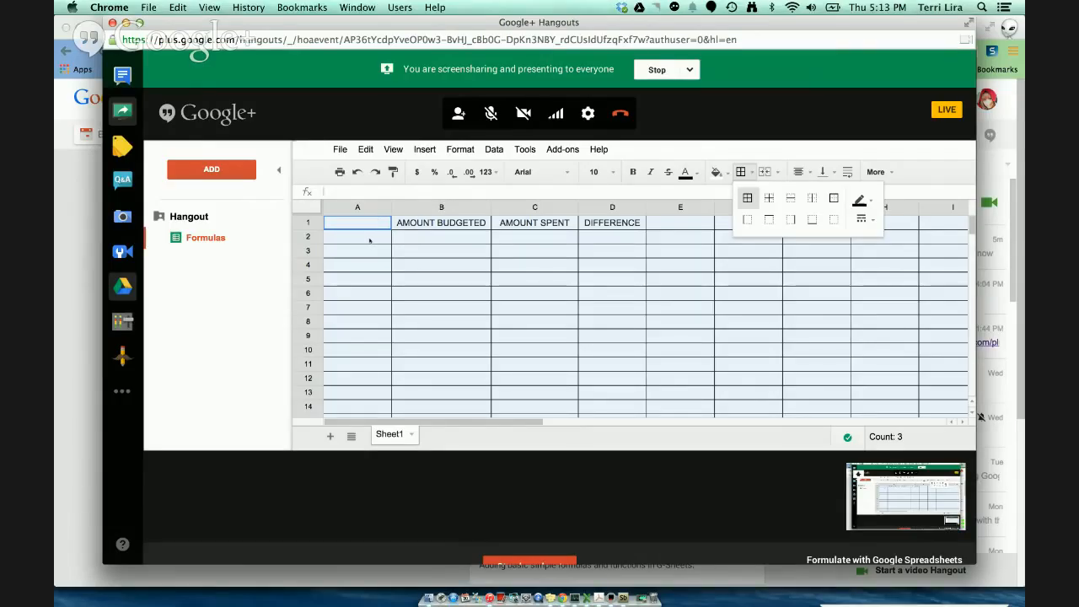
Enter Electric in cell A2 as the first expense label
left_click(369, 240)
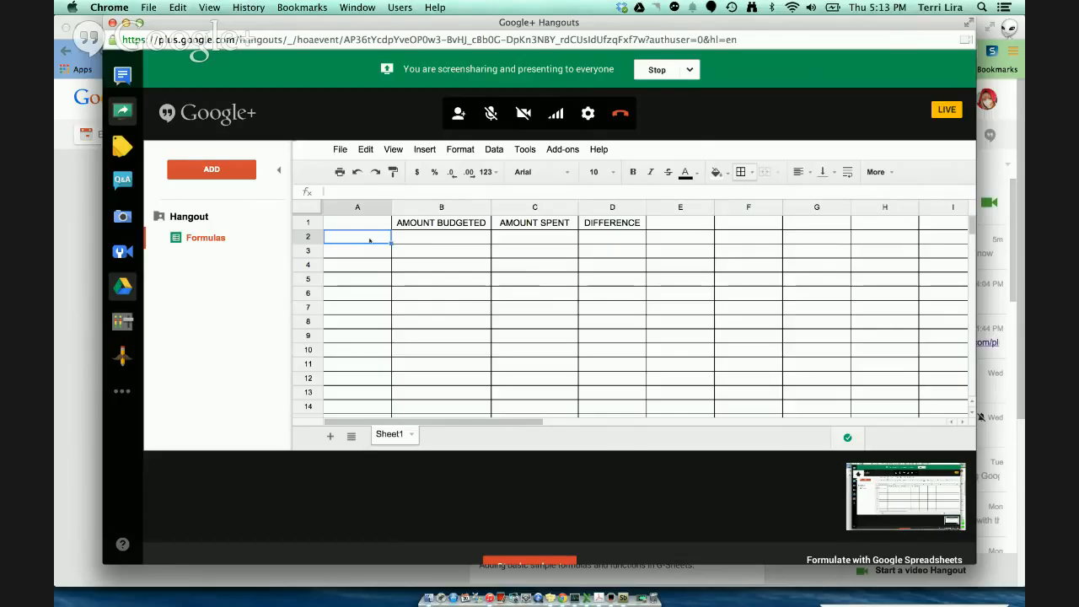
type("El")
type("ctri")
key("BackSpace")
key("BackSpace")
key("BackSpace")
key("BackSpace")
type("ectric")
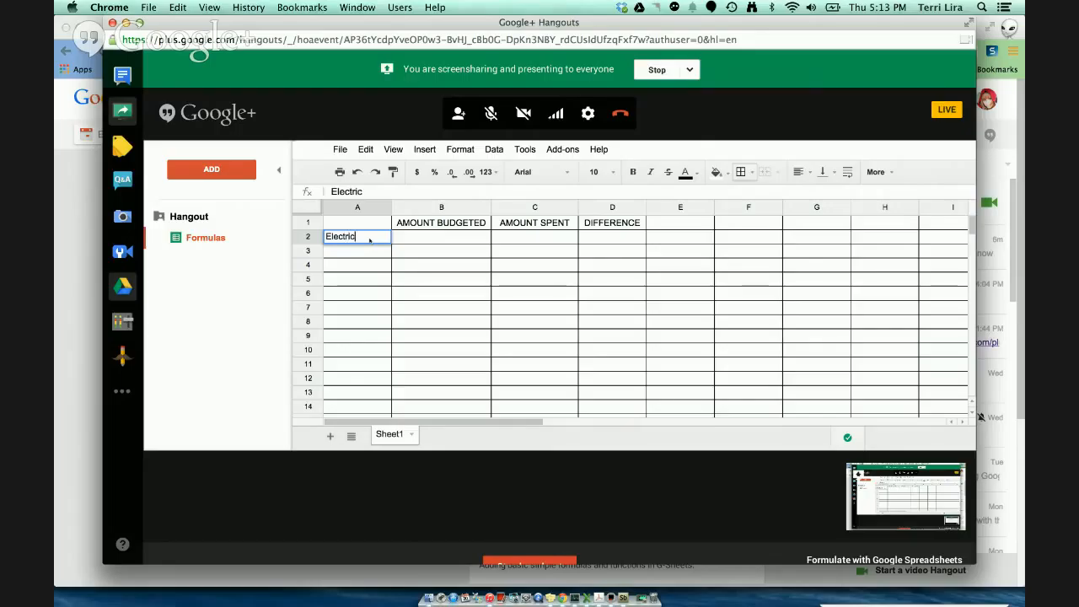
type(" b")
key("BackSpace")
key("Return")
Enter Water in cell A3 as the second expense label
type("Wat")
key("BackSpace")
key("BackSpace")
key("BackSpace")
type("Water")
key("Return")
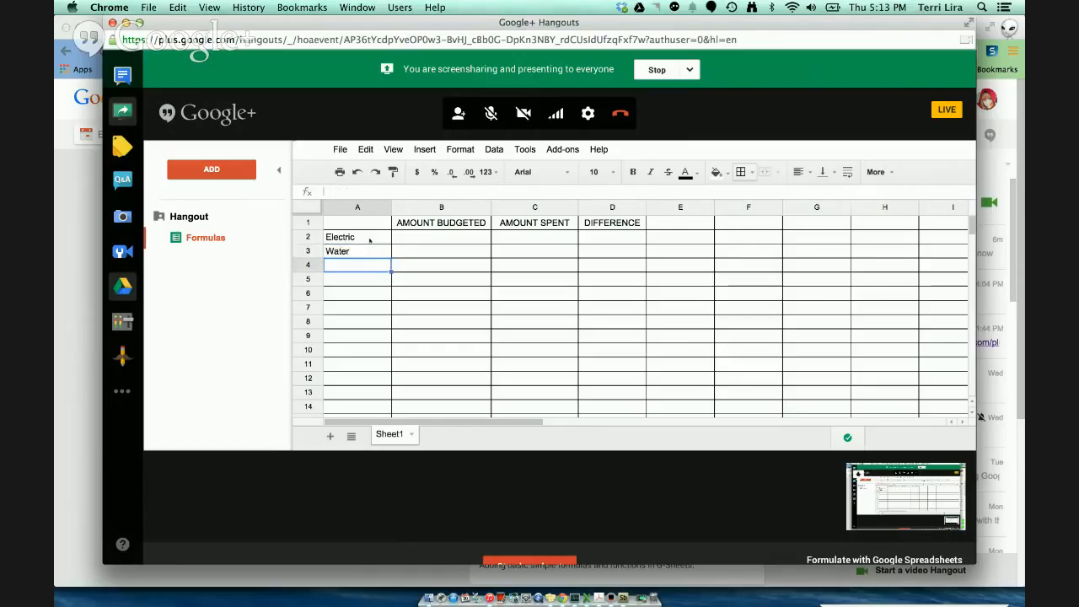
Enter the expense labels Car payment in cell A4 and Mortgage in cell A5
type("Car")
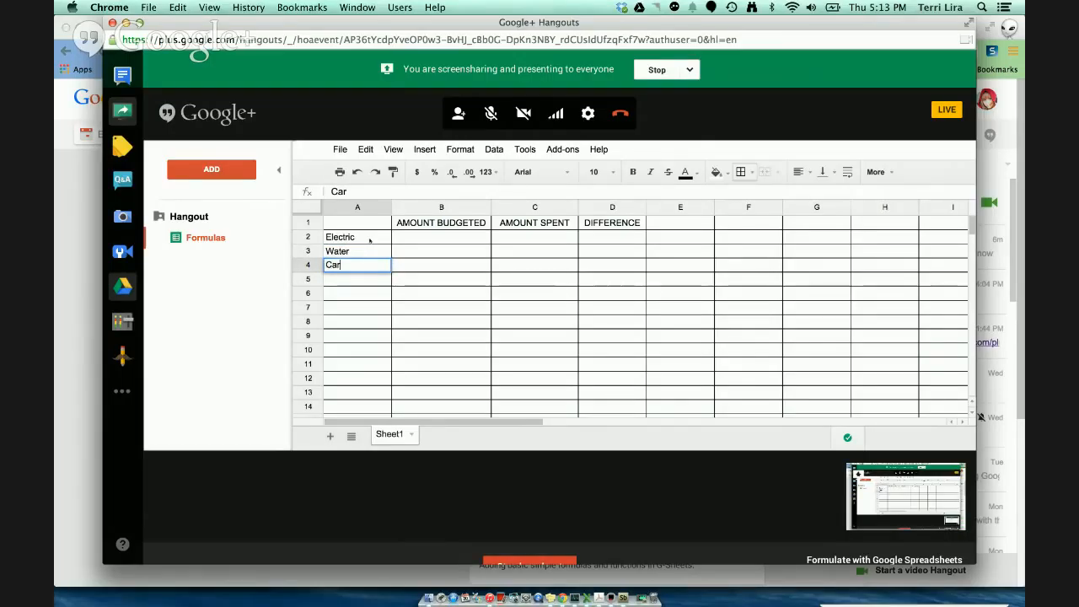
type(" payment")
key("Return")
type("Mort")
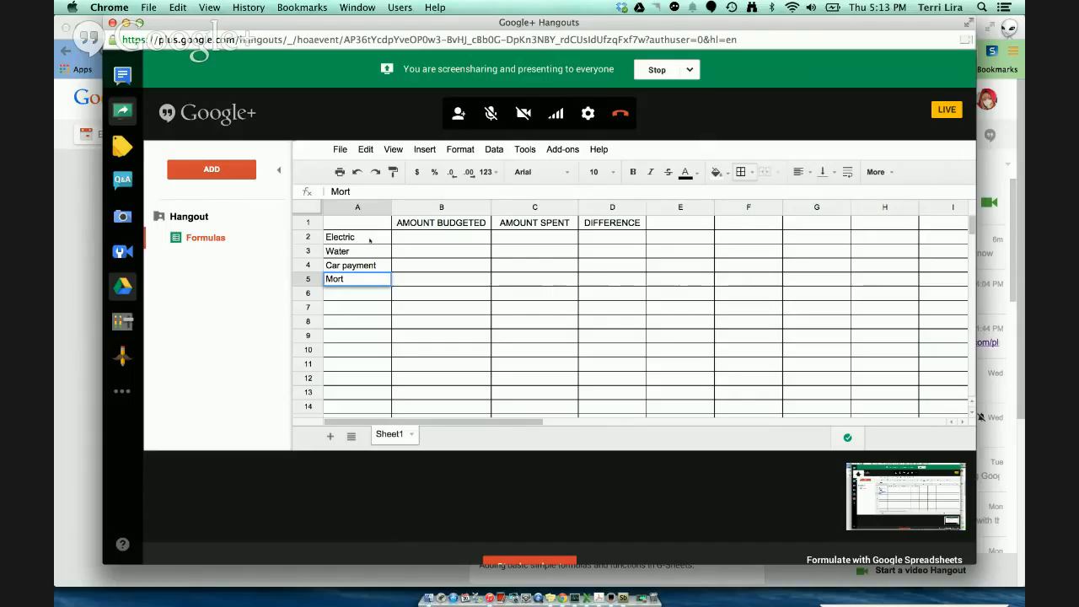
type("gage")
key("Return")
Enter Entertainment in cell A6 as the fifth expense label
type("Enter")
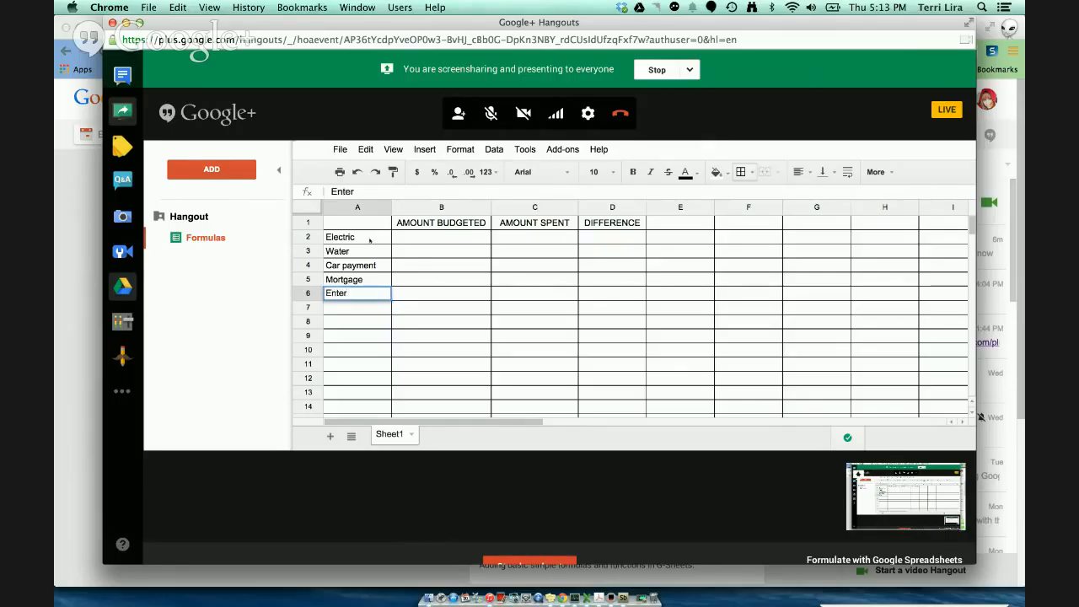
type("ment")
key("BackSpace")
key("BackSpace")
key("BackSpace")
key("BackSpace")
key("BackSpace")
key("BackSpace")
type("ertainiment")
key("Return")
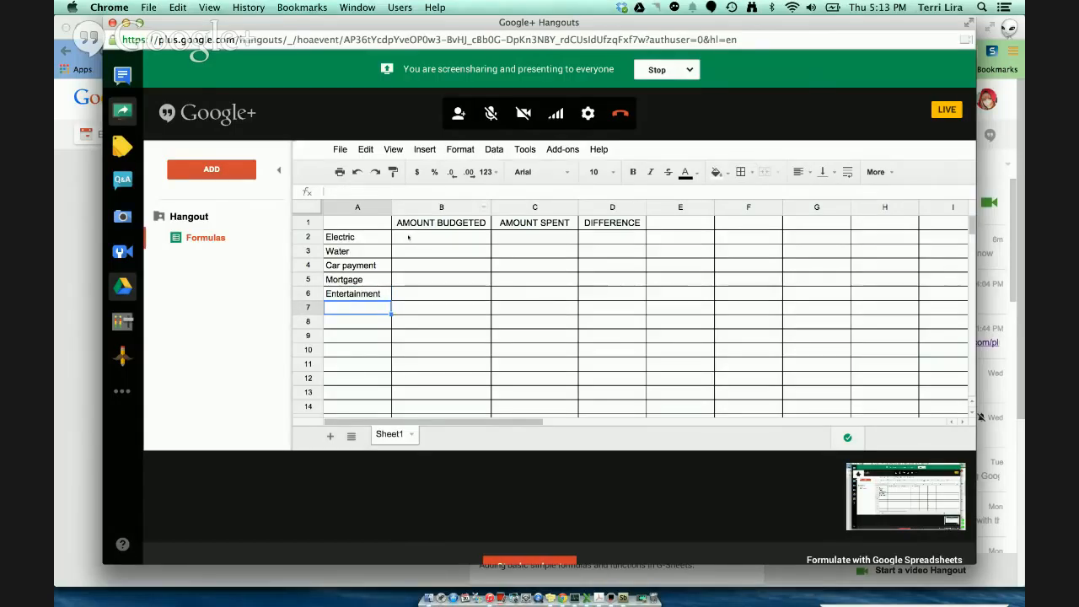
Enter the budgeted amounts in B2:B6: 160 for Electric, 80 for Water, 450 for Car payment, 1200 for Mortgage and 150 for Entertainment
left_click(412, 237)
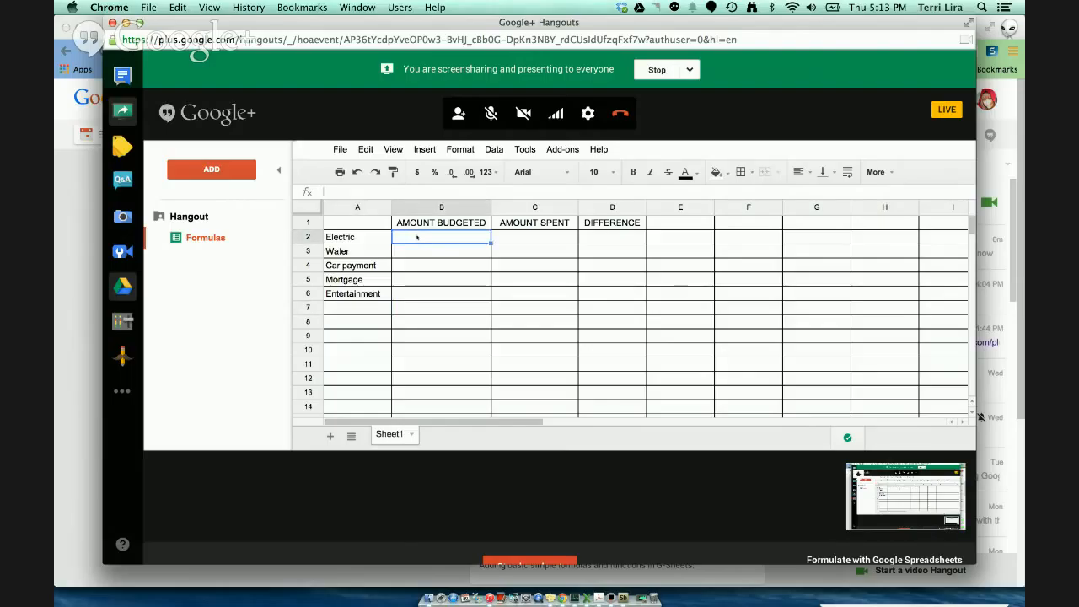
type("160")
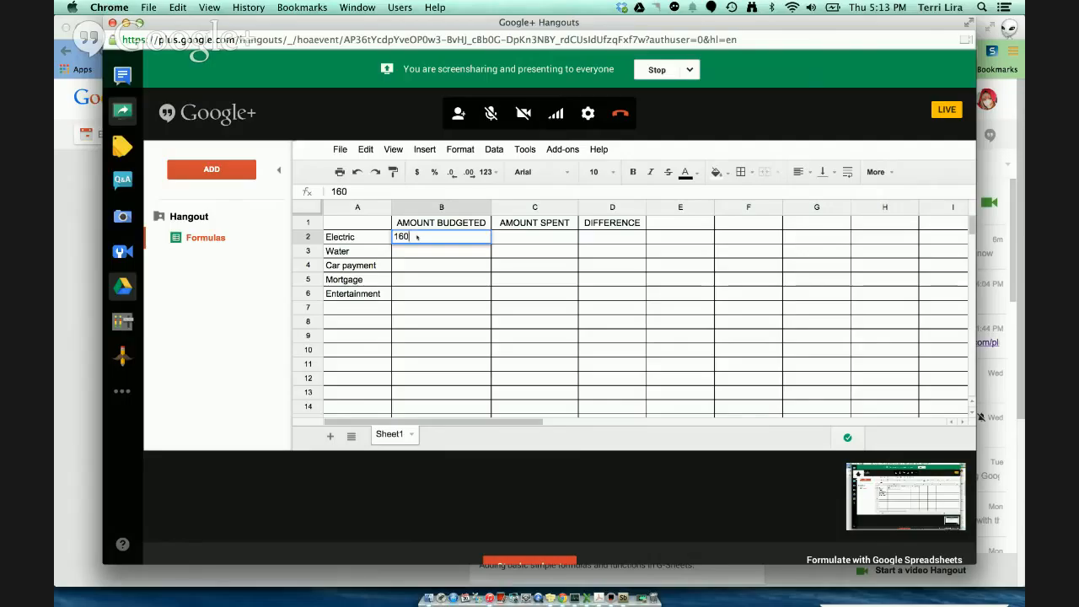
key("Return")
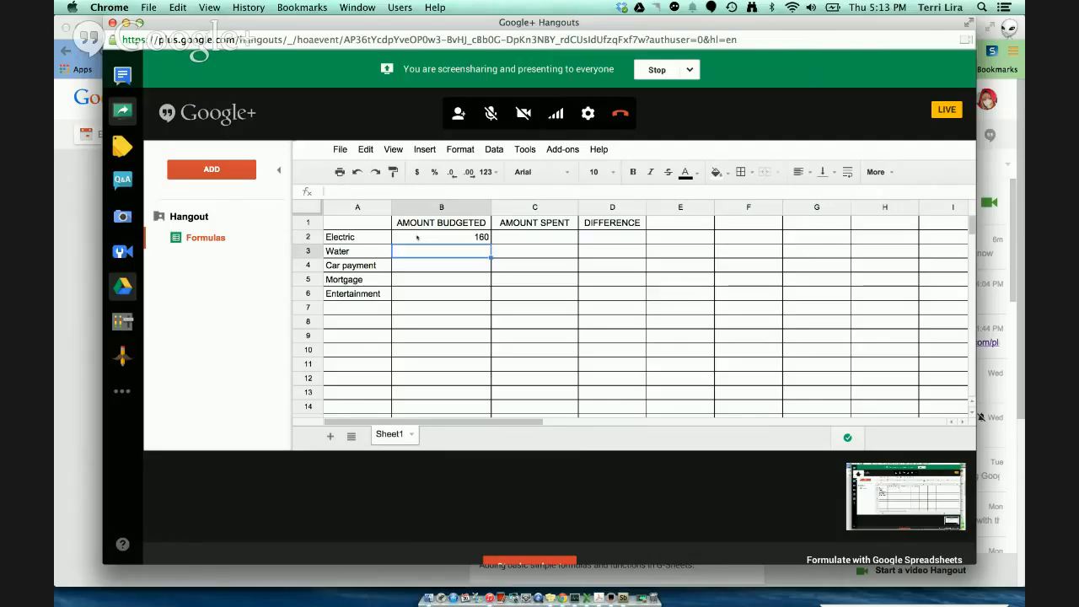
type("80")
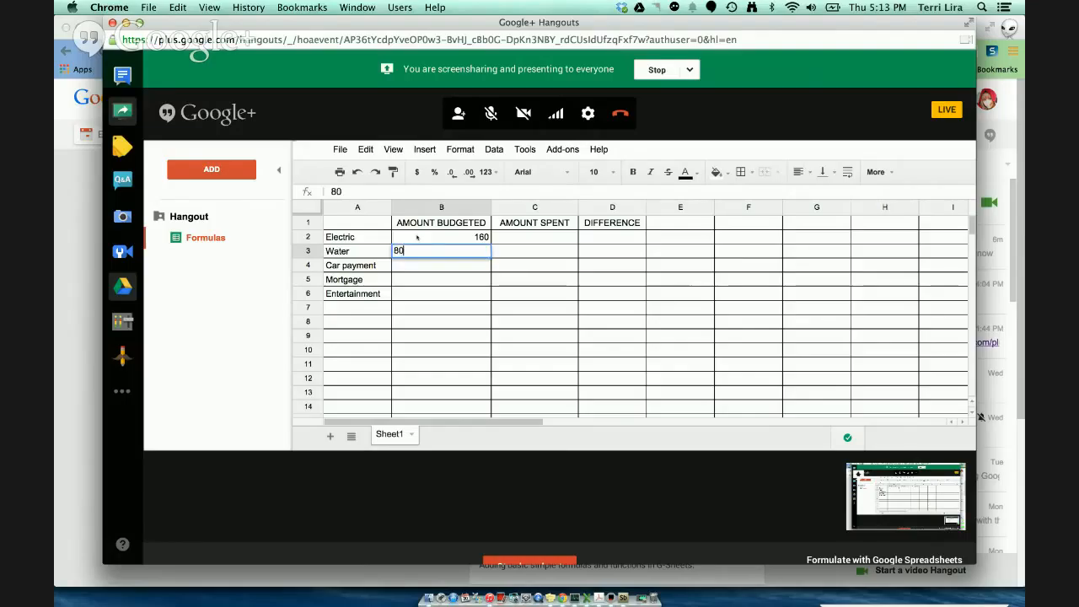
key("Return")
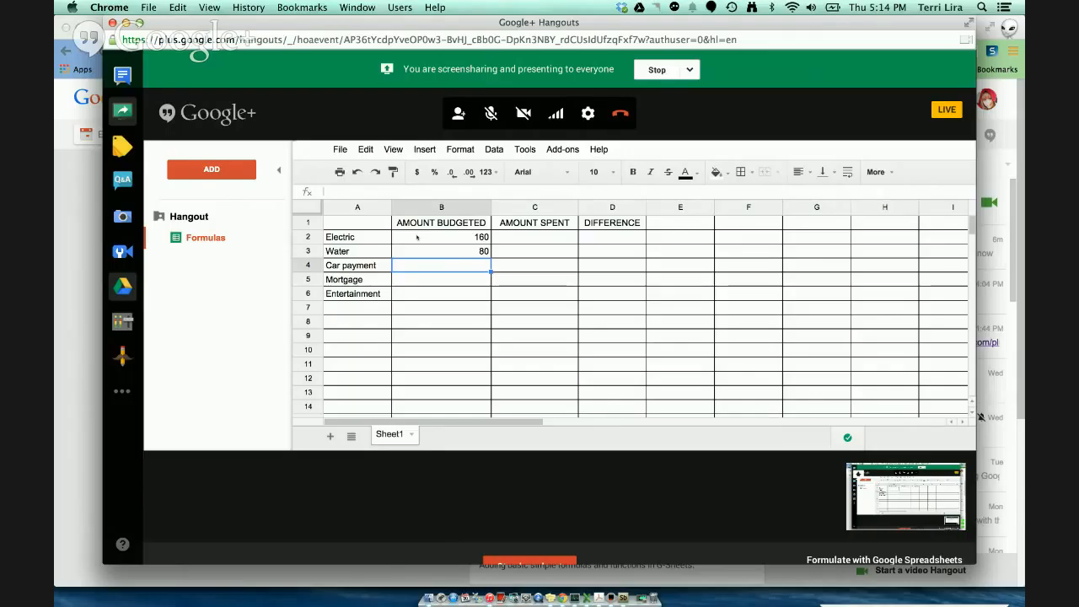
type("450")
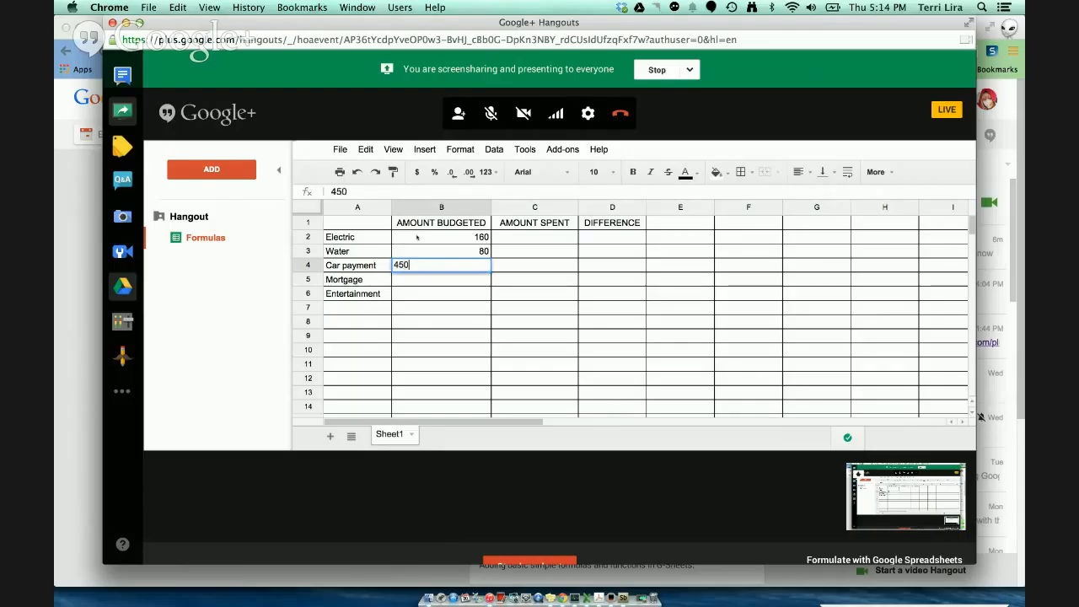
key("Return")
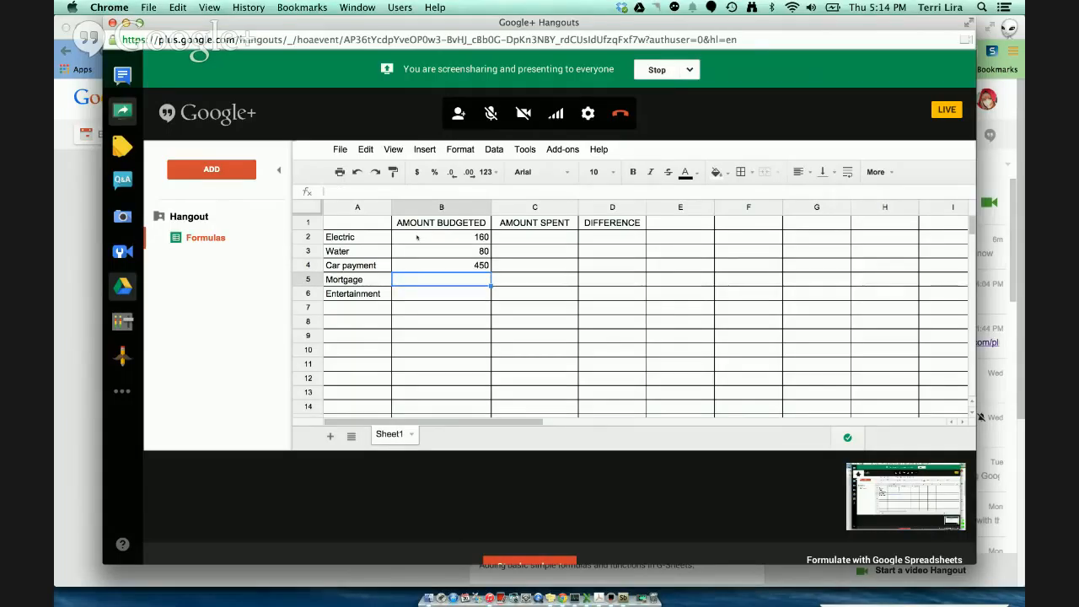
type("1200")
key("Return")
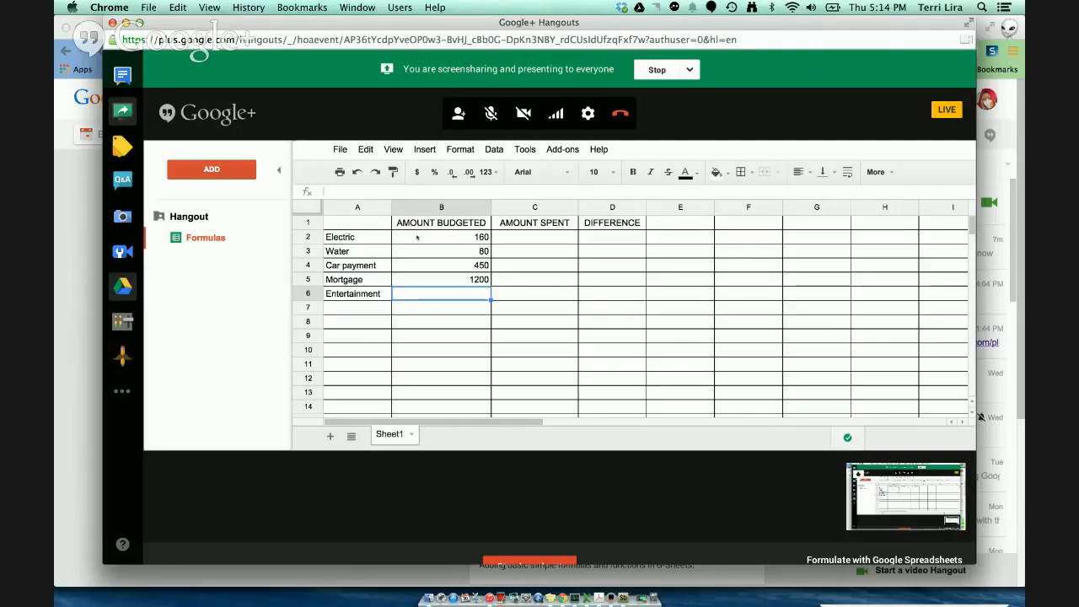
type("150")
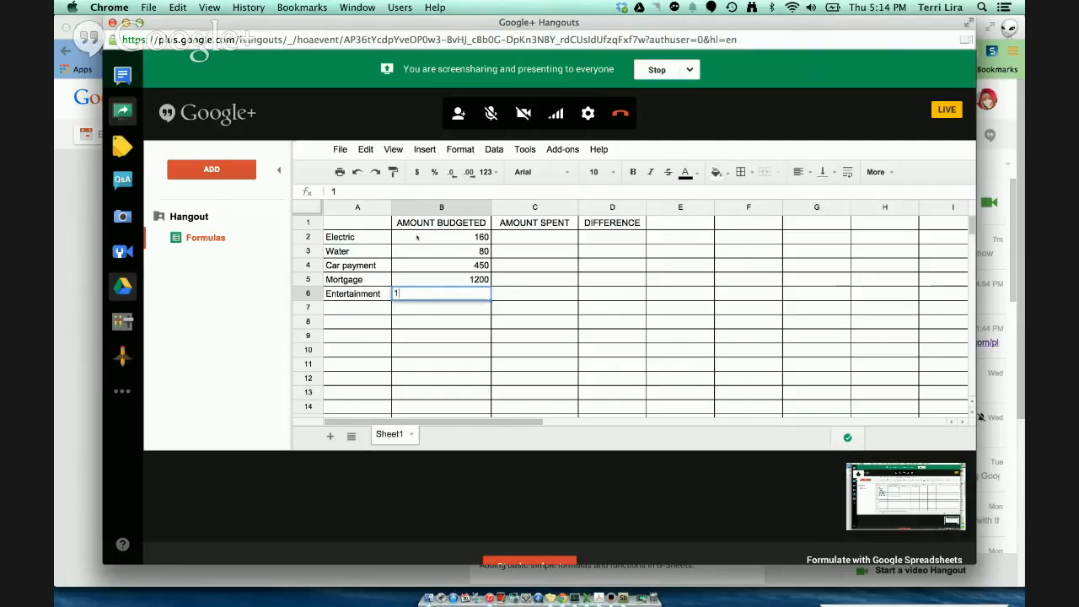
key("Return")
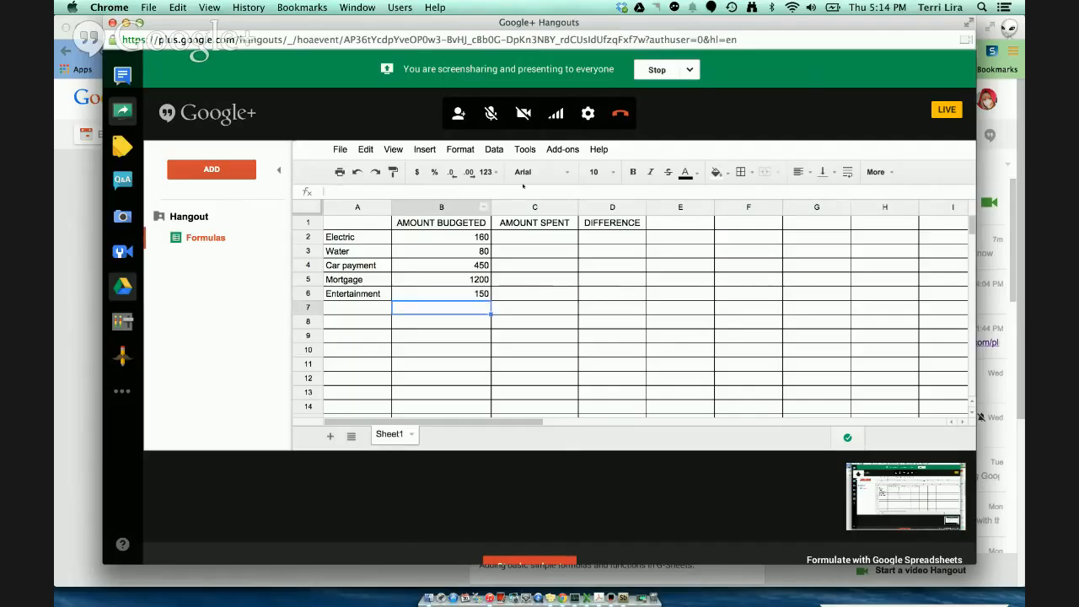
Format the budgeted amounts in cells B2 to B6 as currency
left_click(464, 237)
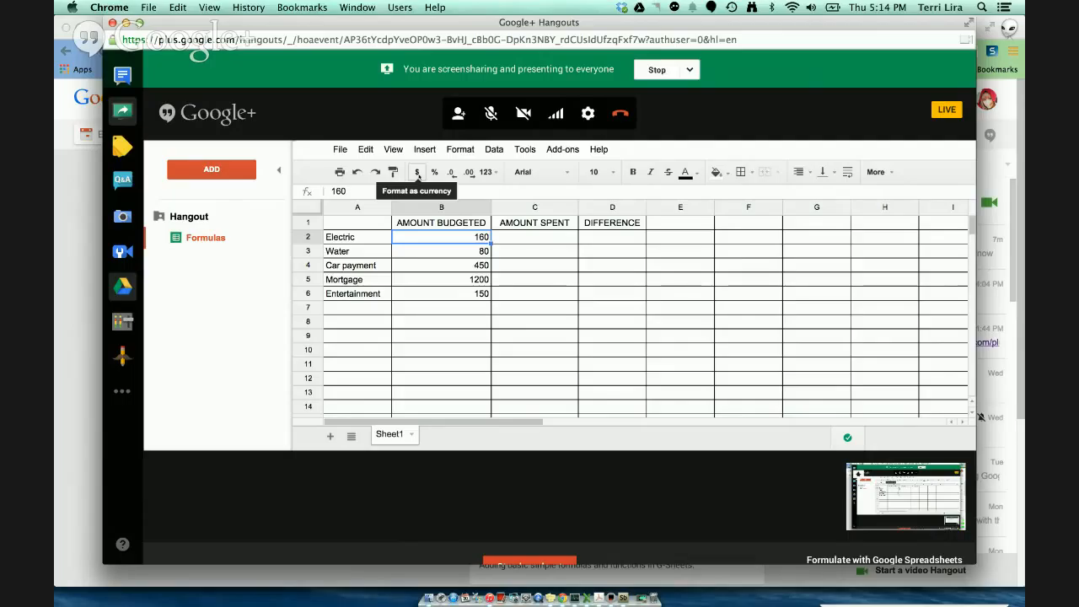
left_click(416, 173)
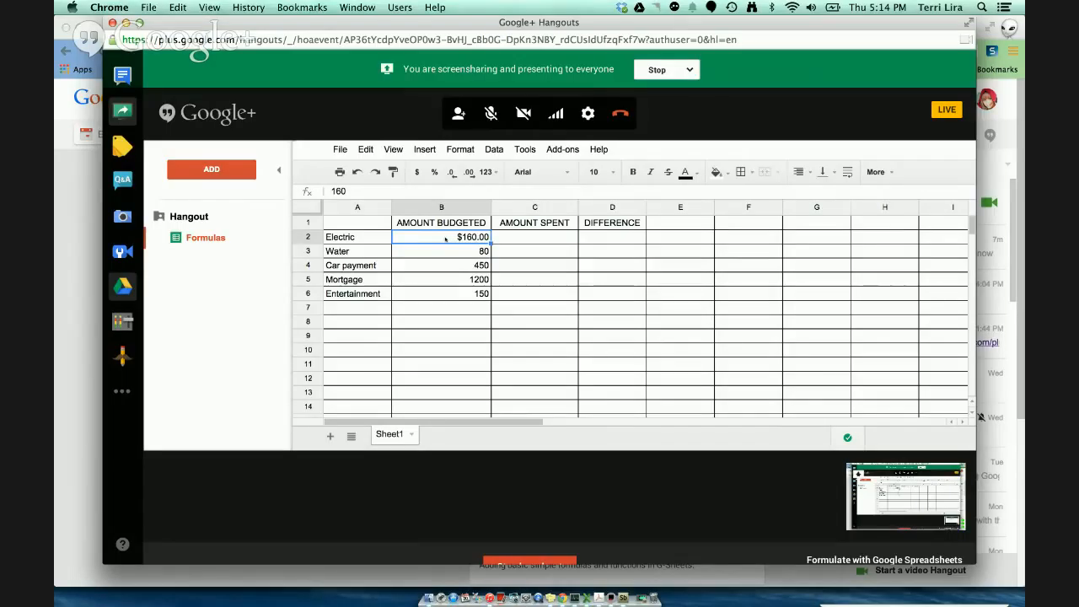
left_click(446, 250)
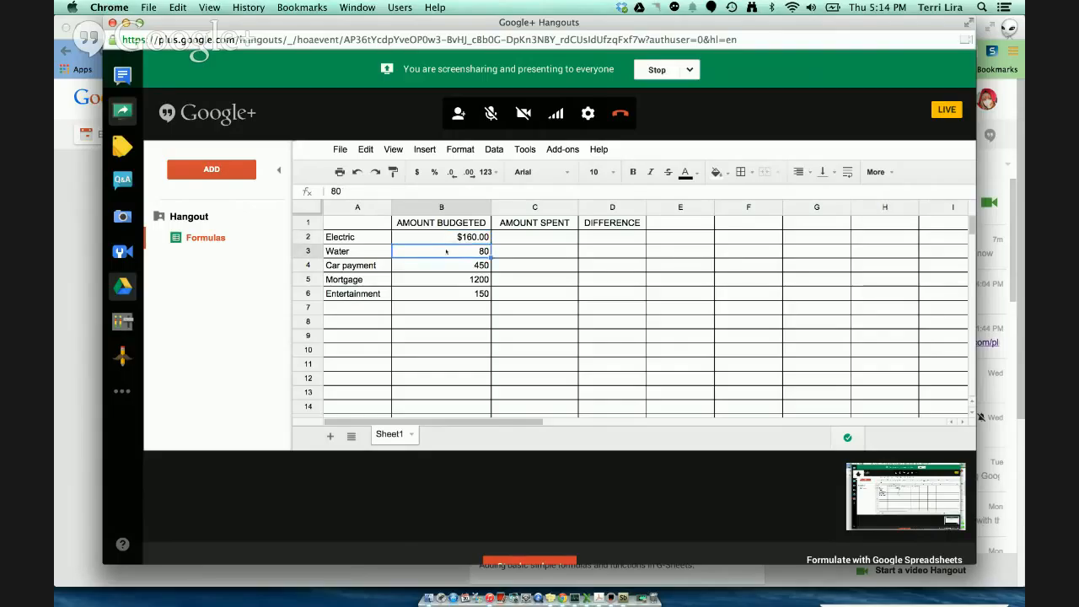
left_click_drag(446, 251, 445, 293)
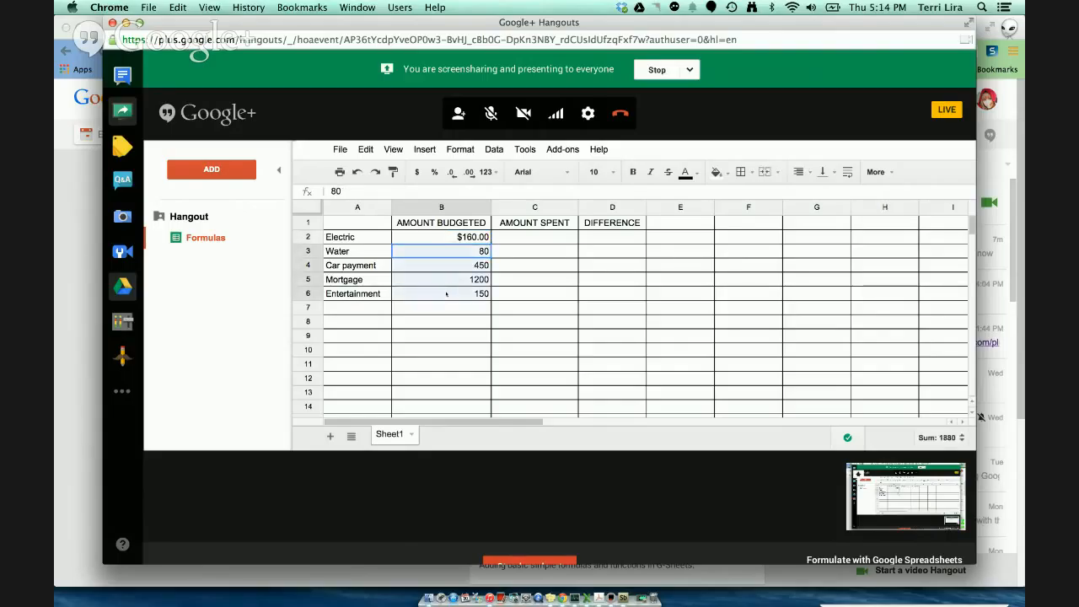
left_click(416, 173)
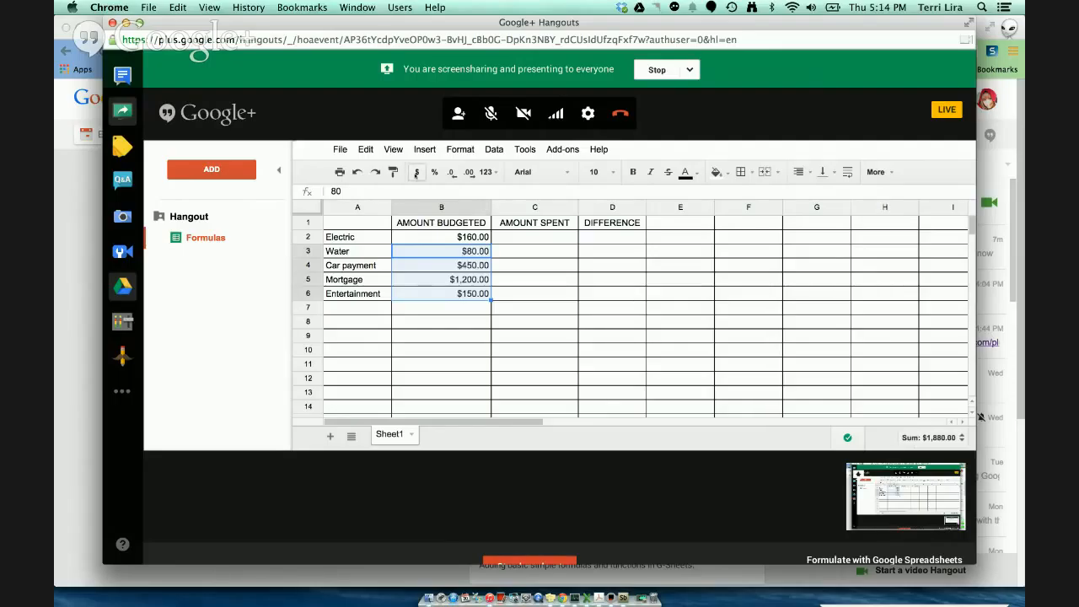
Dismiss the calendar reminder and enter the amounts spent, 80 for Electric in C2 and 72 for Water in C3
left_click(546, 239)
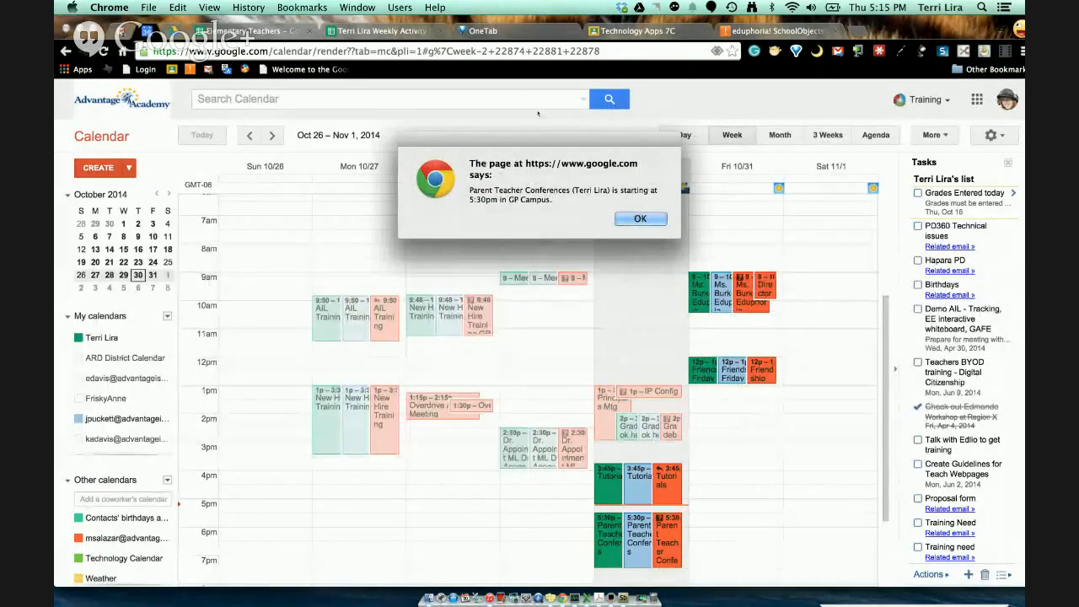
left_click(630, 221)
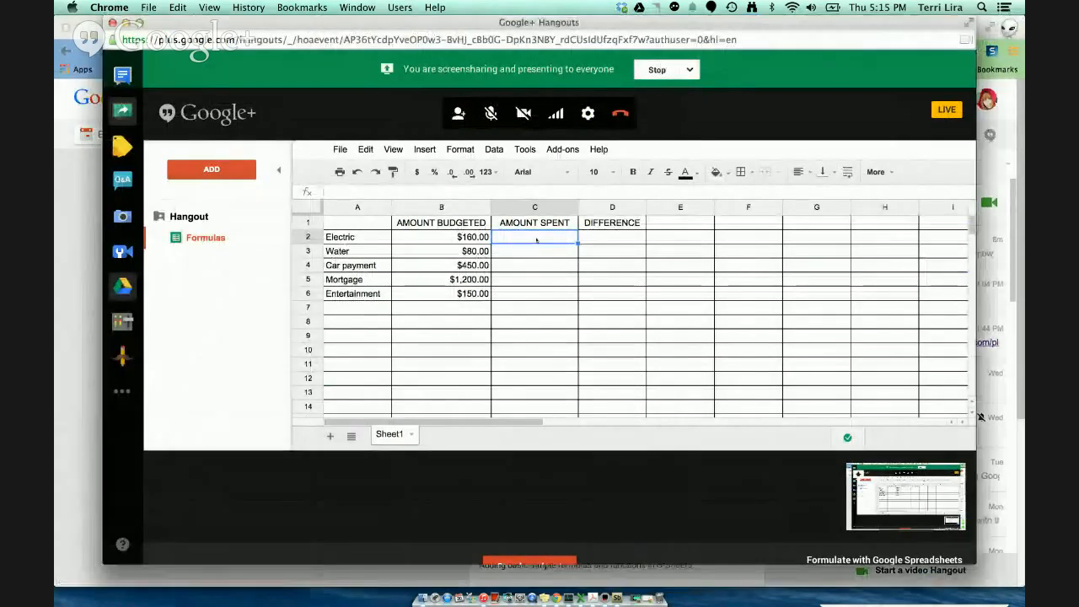
type("80")
key("Return")
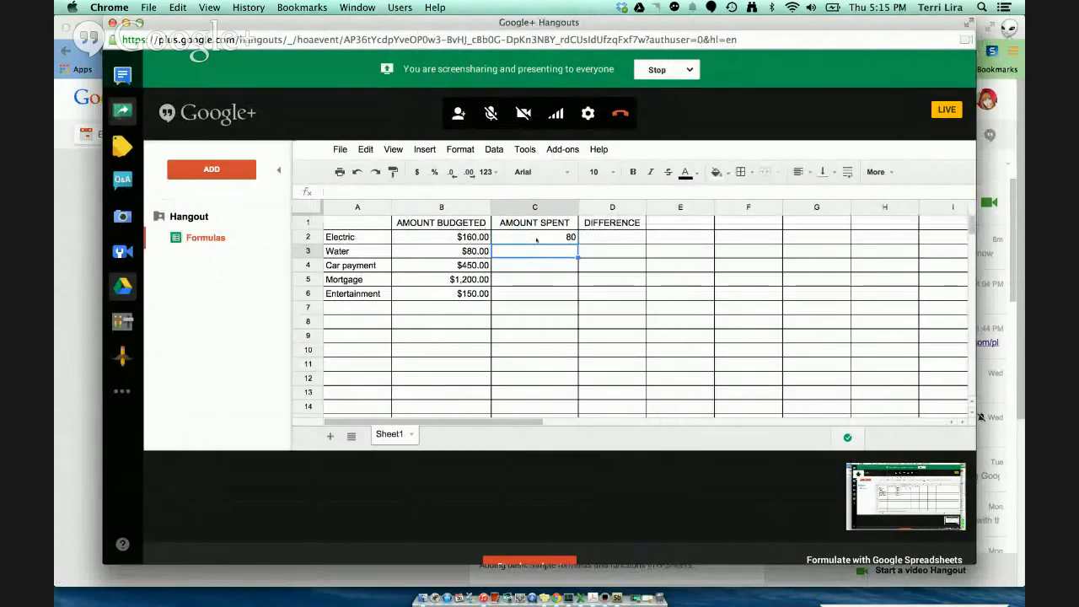
type("2")
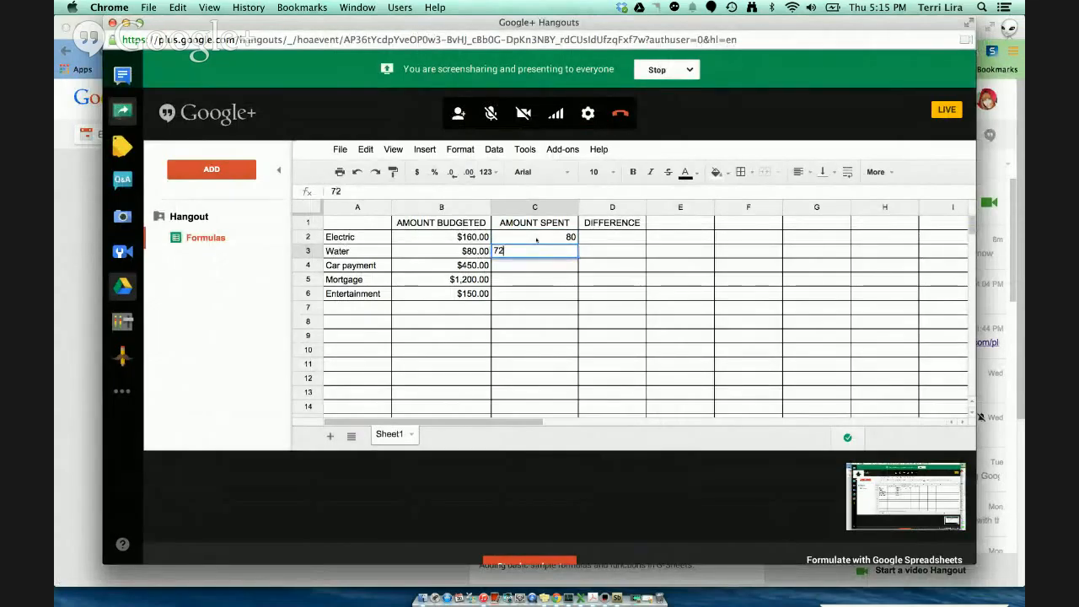
key("Return")
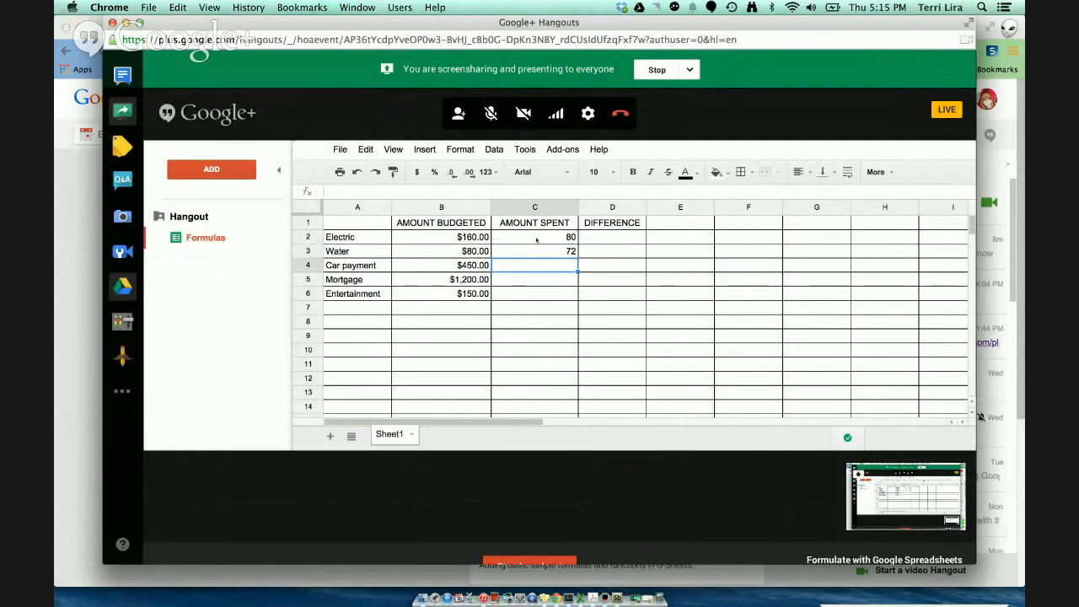
Enter the remaining amounts spent in C4:C6: 324 for Car payment, 1200 for Mortgage and 146 for Entertainment
type("3")
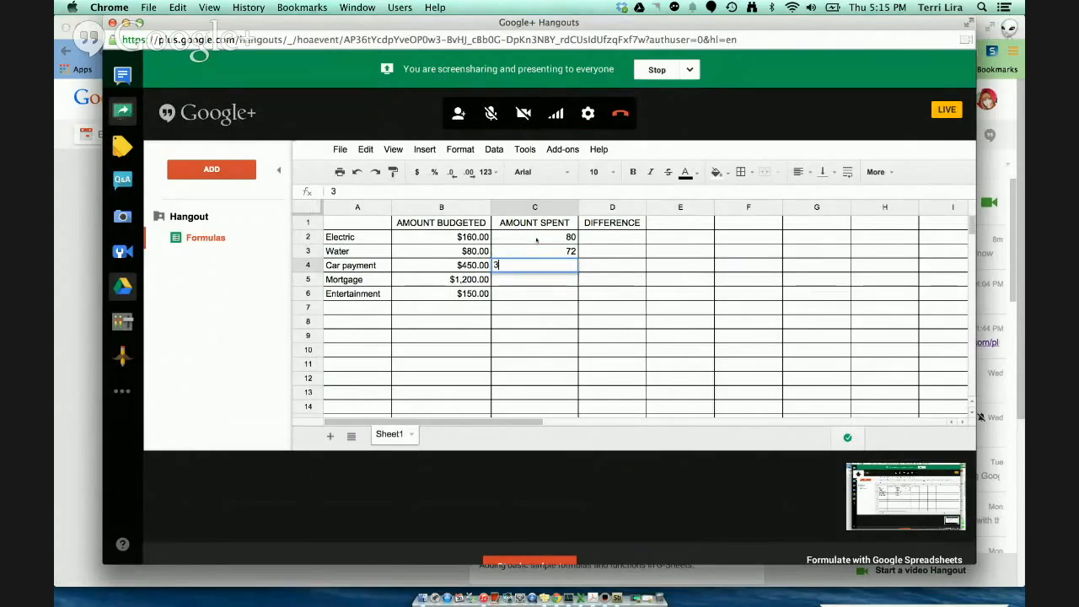
type("24")
key("Return")
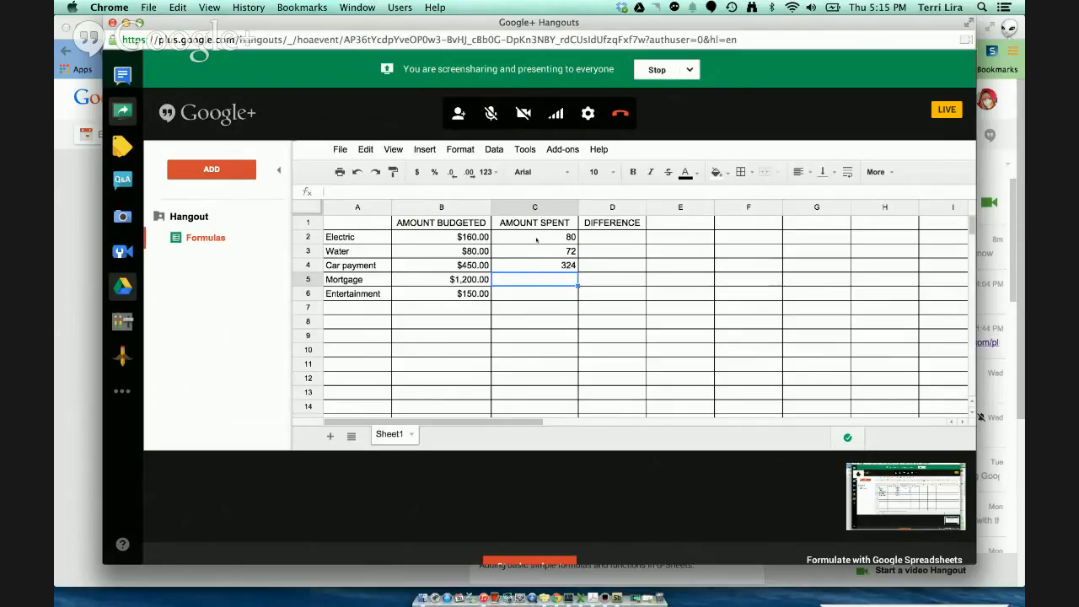
type("1200")
key("Return")
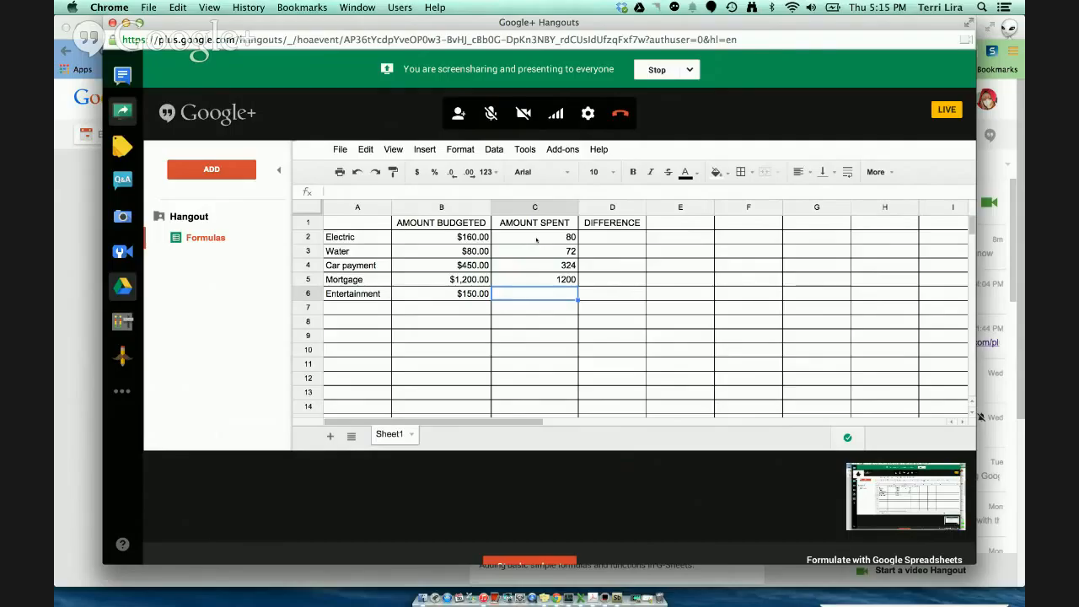
type("146")
key("Return")
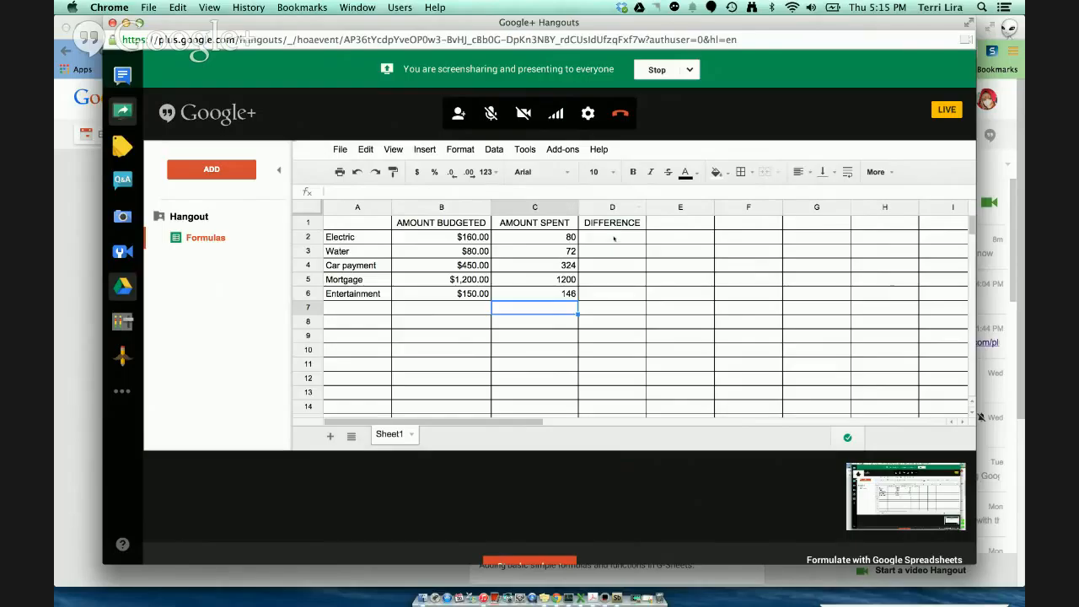
Format the amounts spent in cells C2 to C6 as currency
left_click(552, 242)
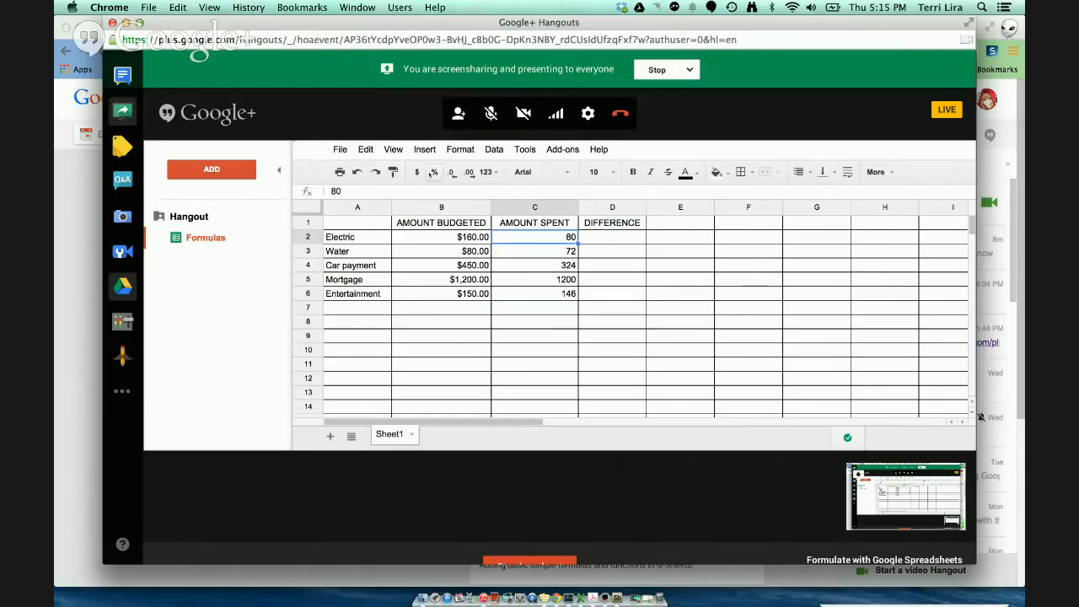
left_click(418, 172)
left_click_drag(520, 251, 523, 296)
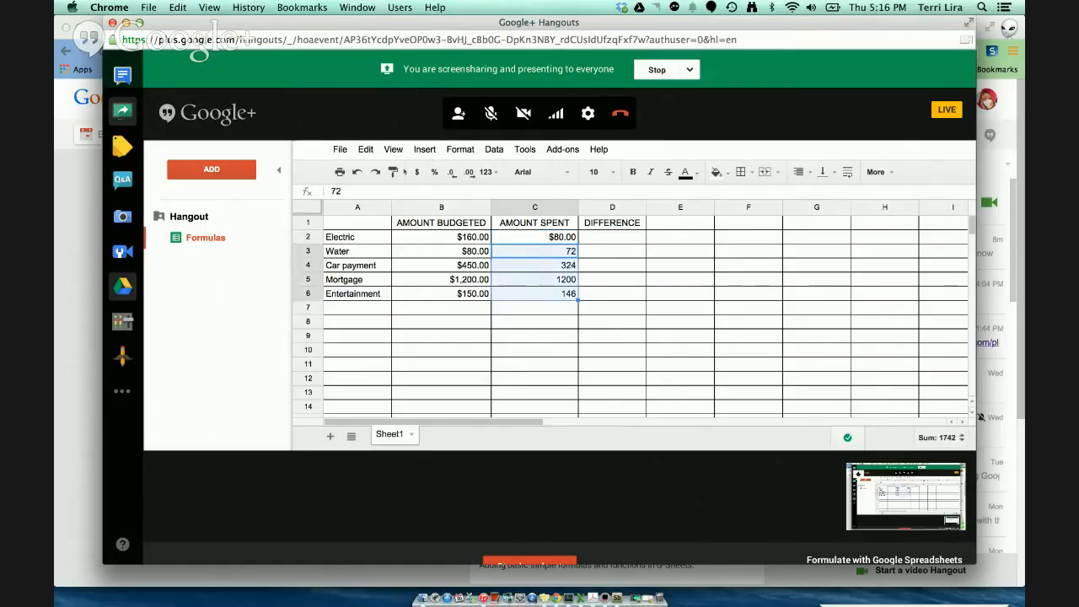
left_click(416, 172)
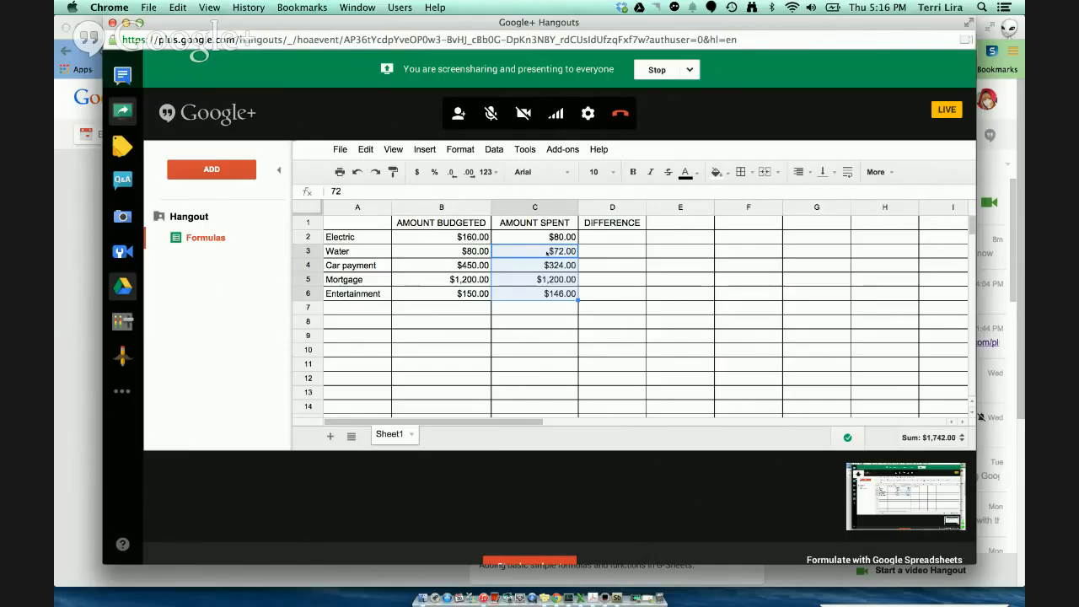
Enter the formula =SUM(B2-C2) in D2 to calculate the Electric difference between budgeted and spent amounts
left_click(601, 241)
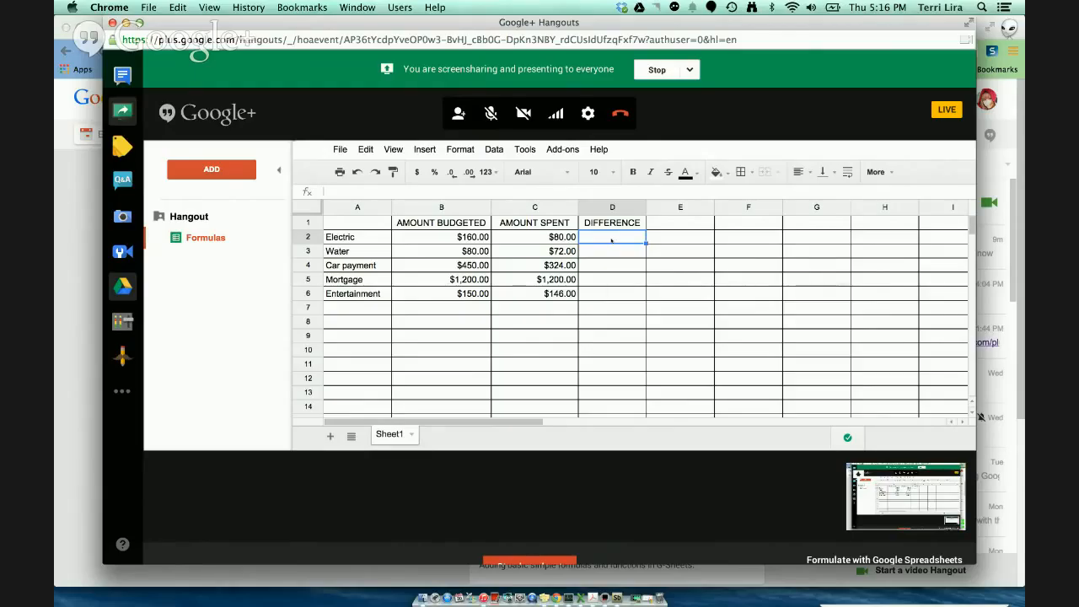
type("=")
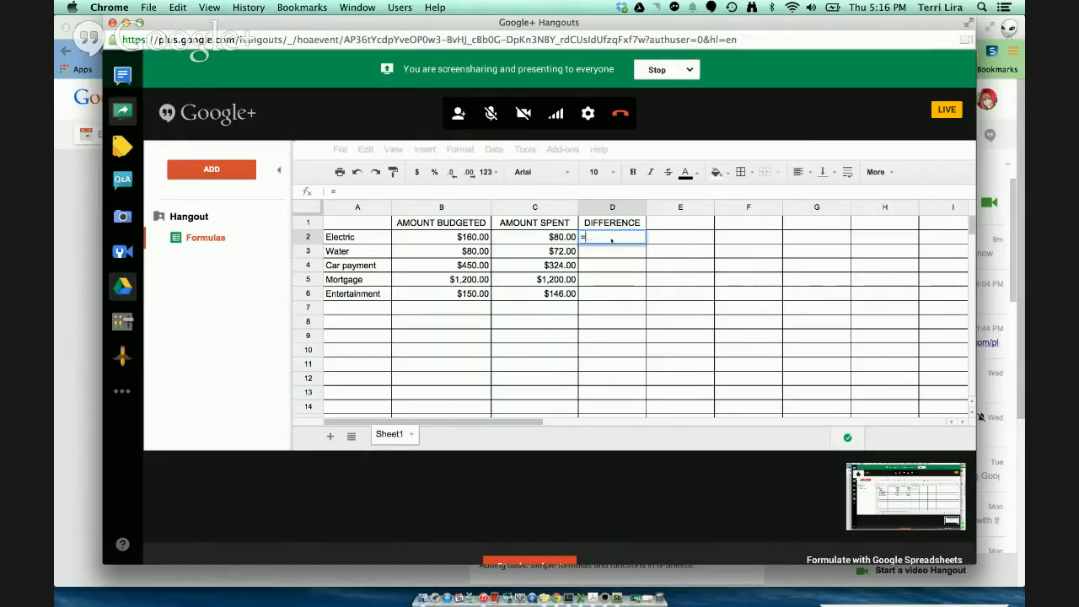
type("sum")
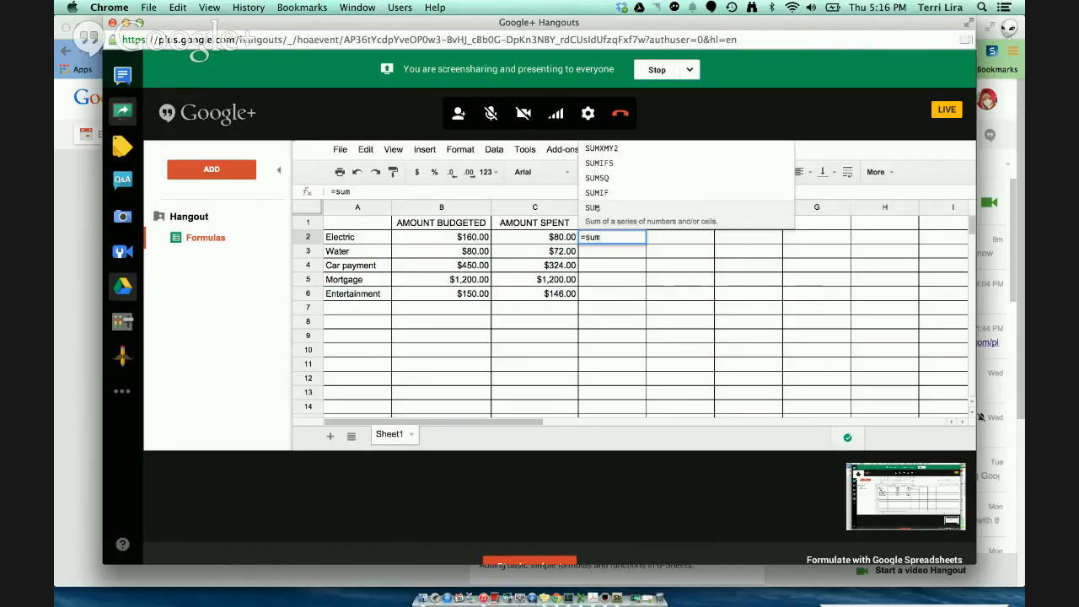
left_click(593, 208)
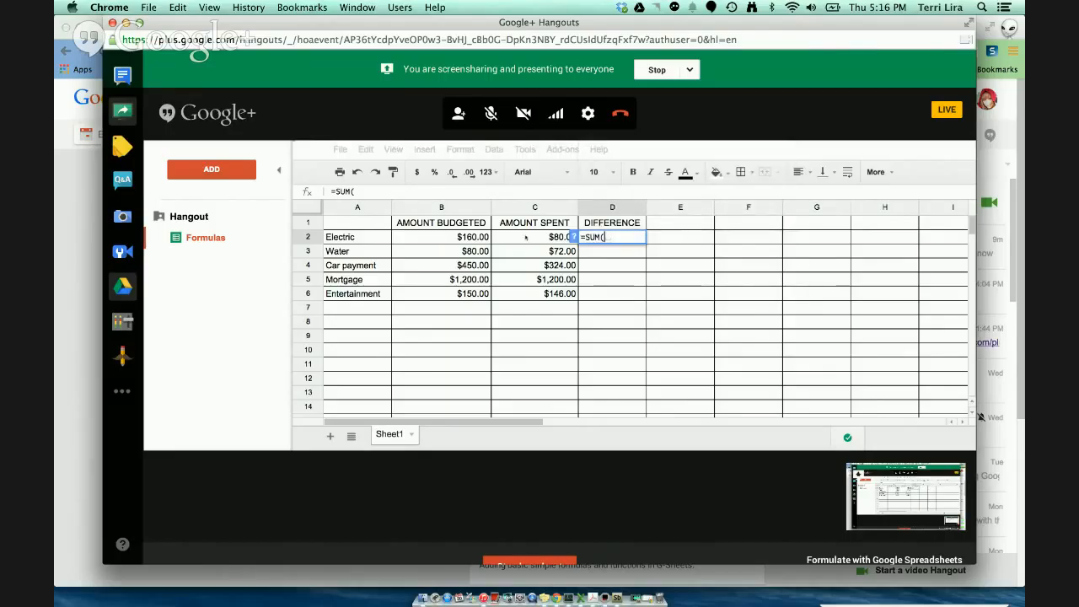
left_click(477, 238)
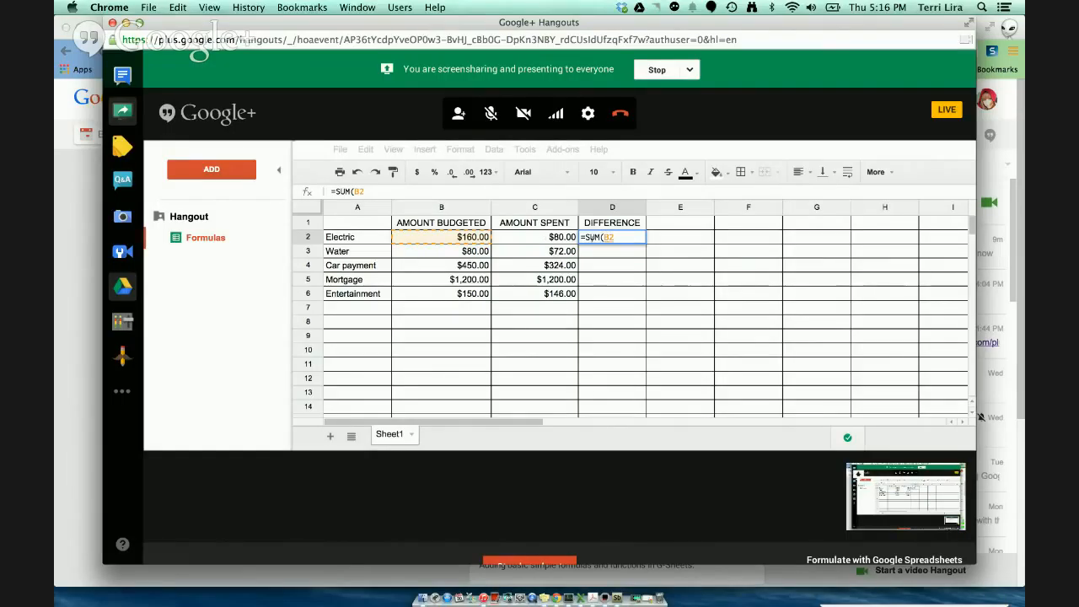
type("-")
left_click(534, 241)
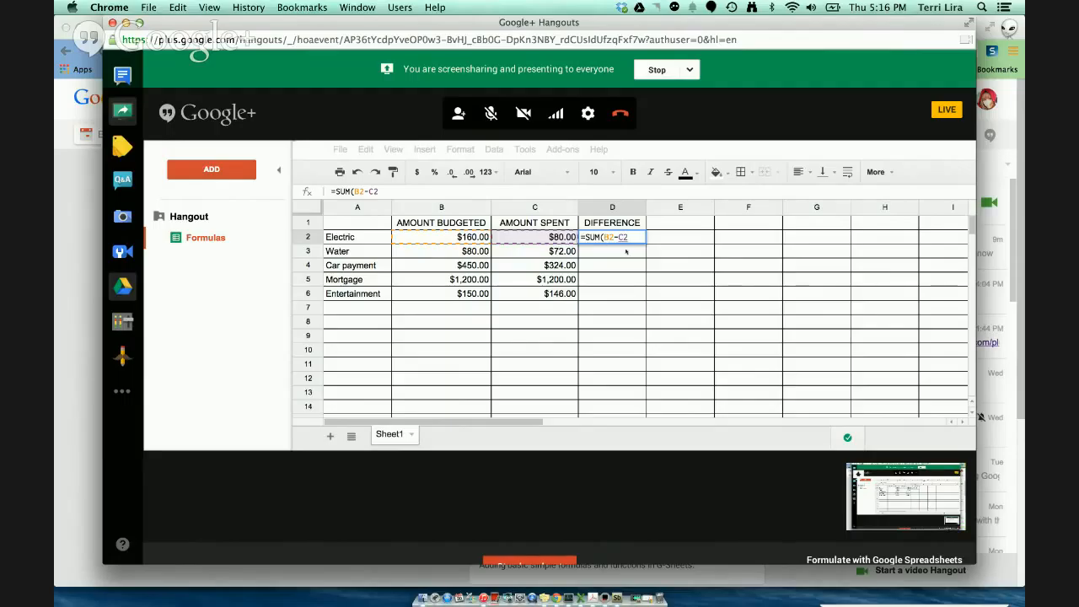
type(")")
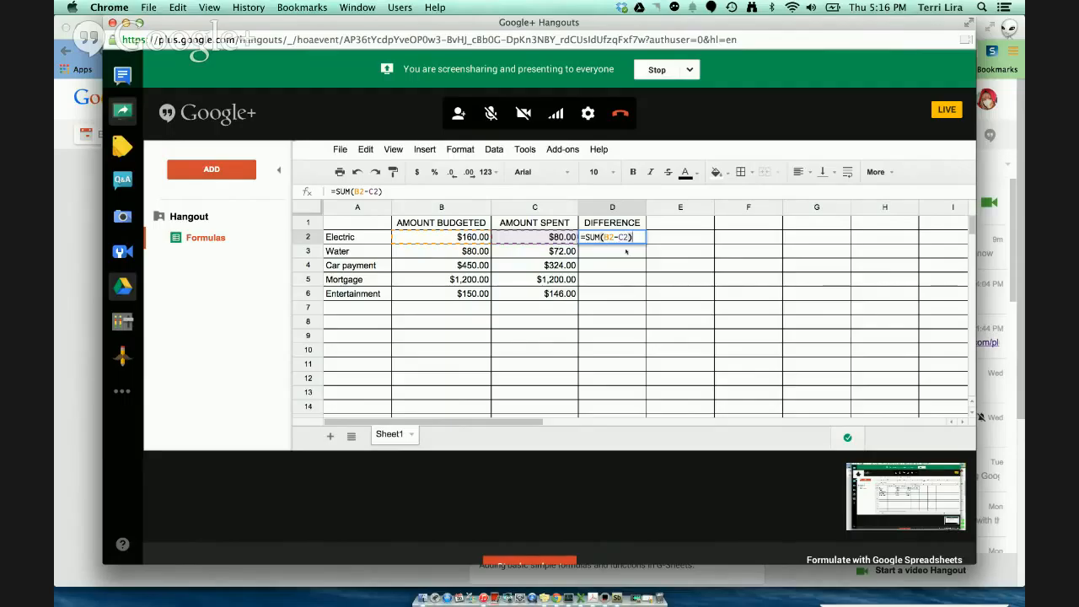
key("Return")
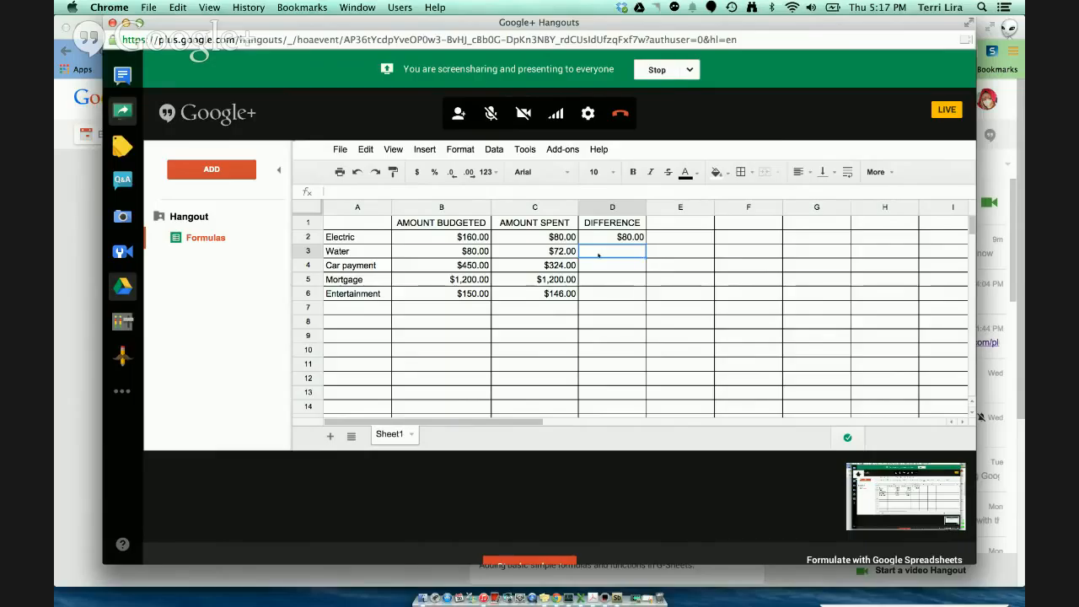
Enter the formula =SUM(B3-C3) in D3 to calculate the difference for Water
type("=")
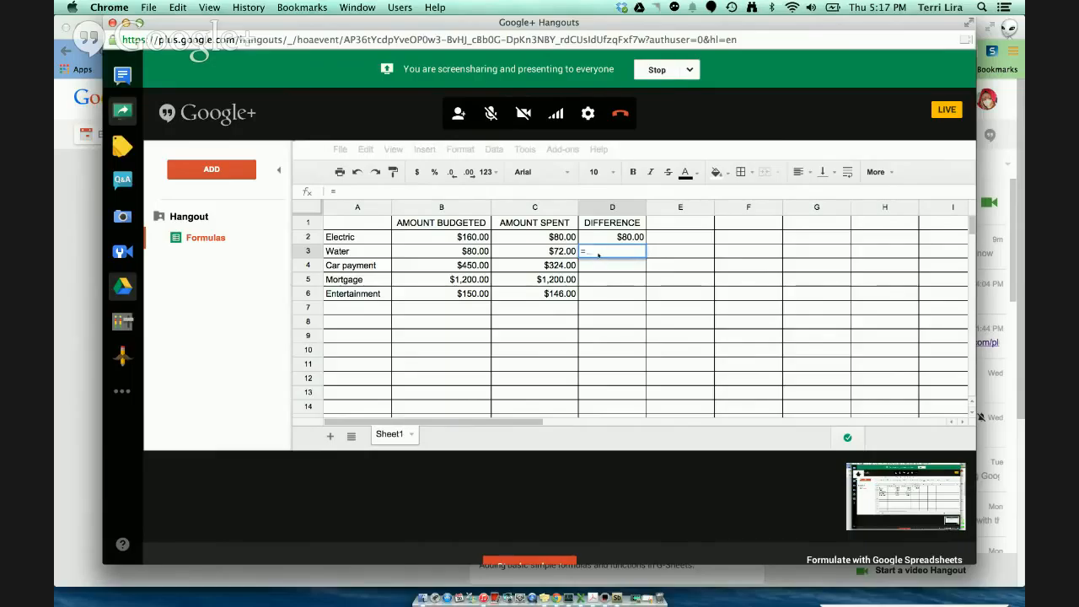
type("sum")
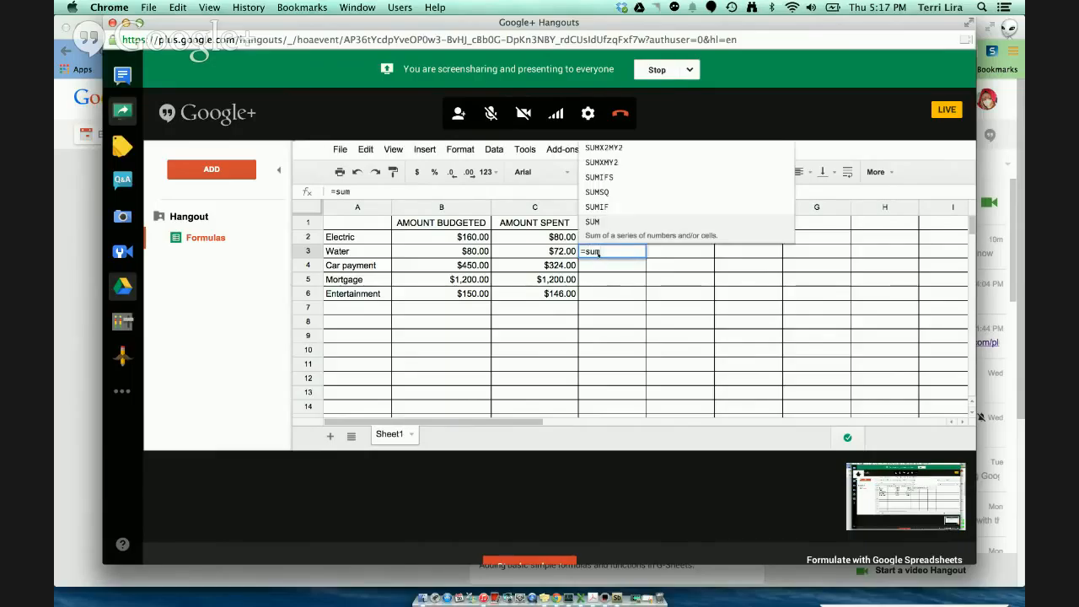
left_click(595, 223)
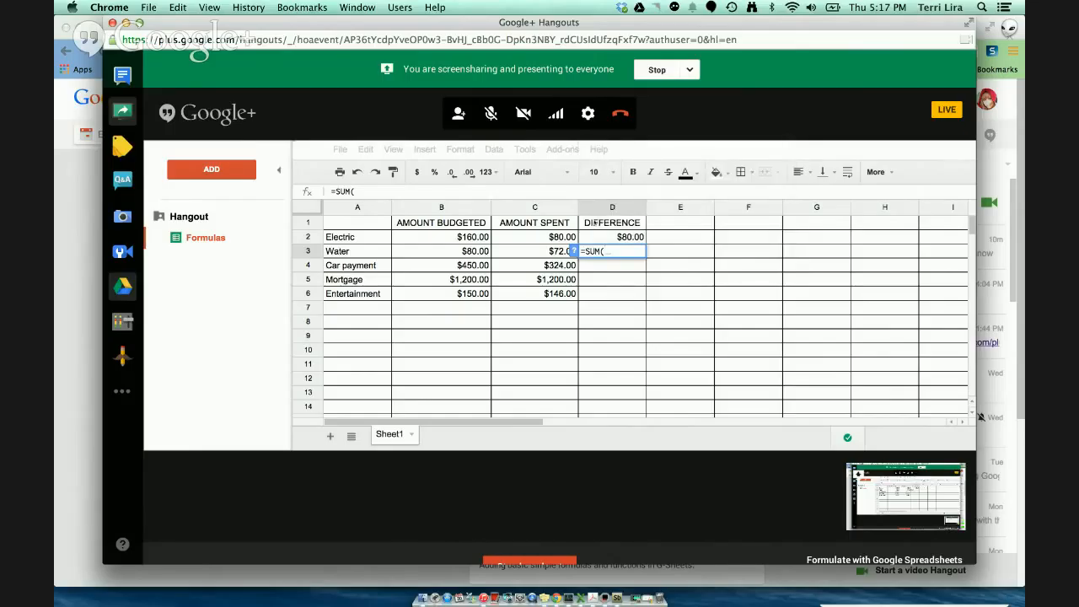
left_click(462, 250)
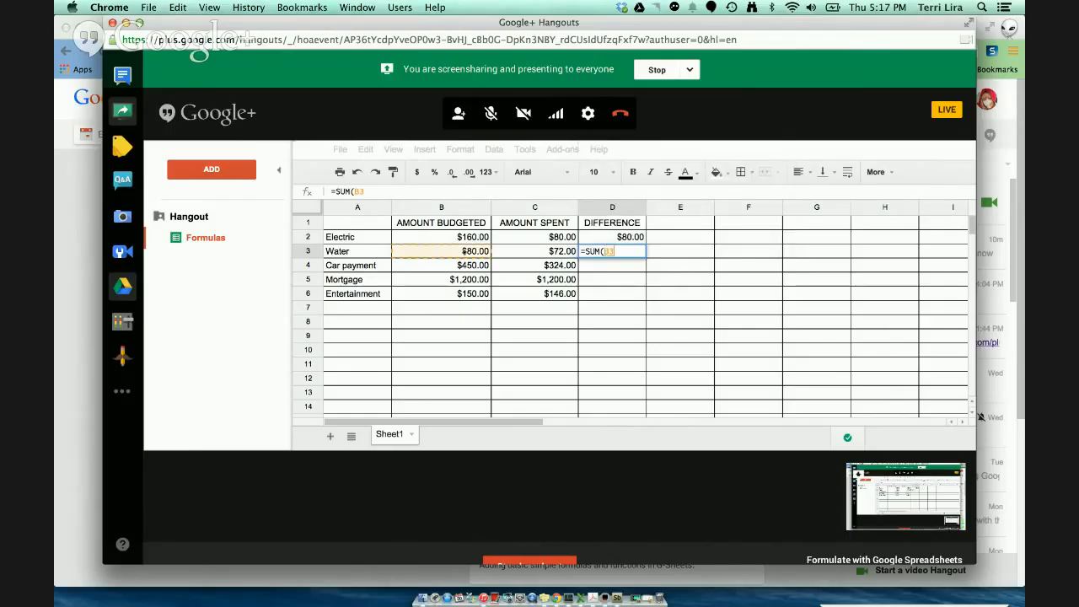
type("-")
left_click(527, 251)
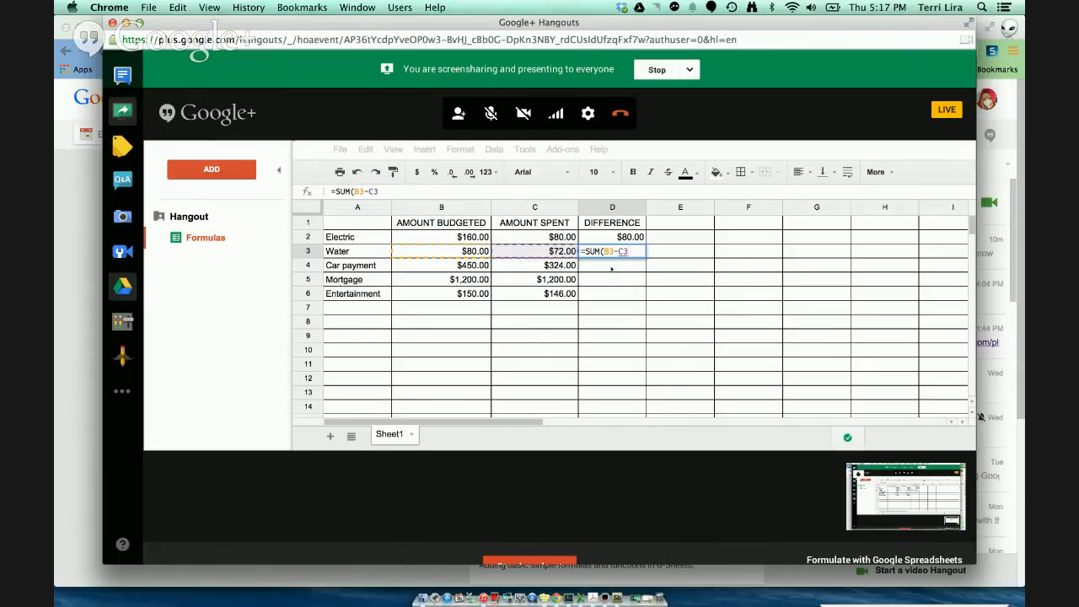
type(")")
key("Return")
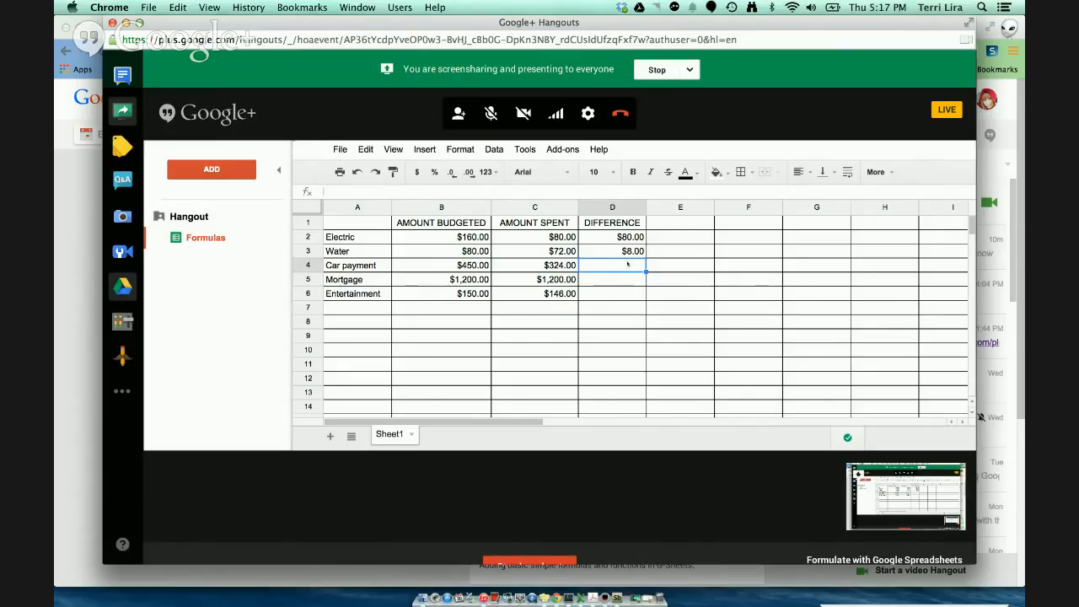
Fill the difference formula from D3 down through D6 for Car payment, Mortgage and Entertainment
left_click(628, 253)
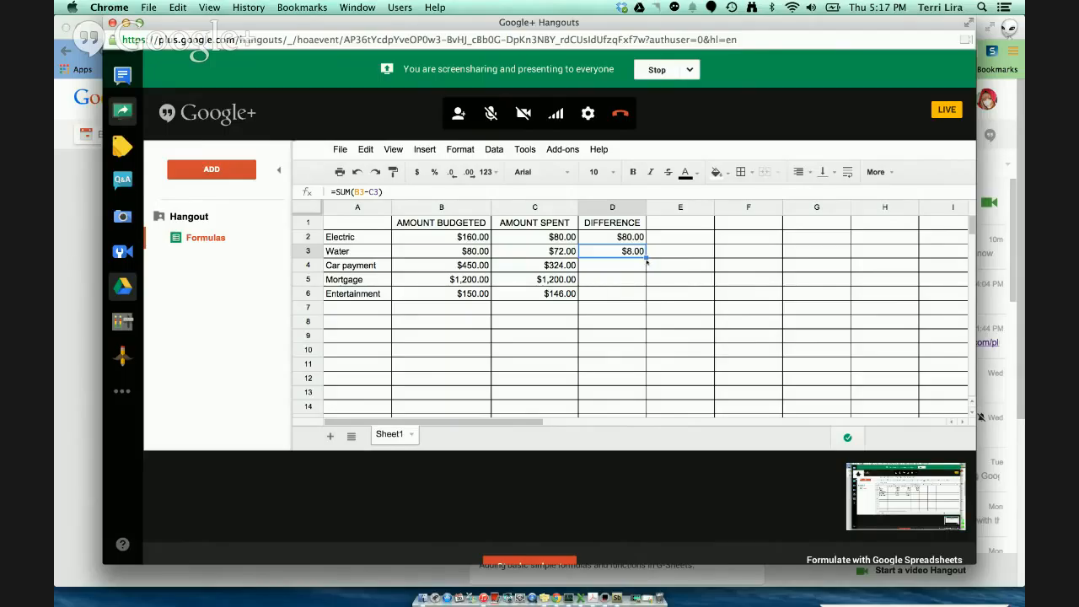
left_click_drag(647, 263, 648, 256)
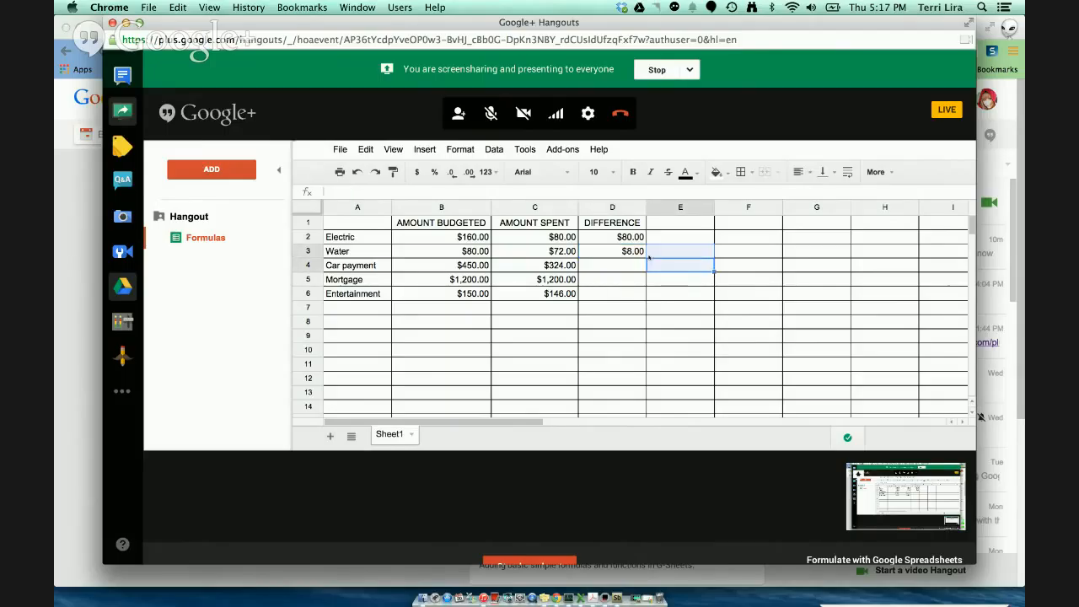
left_click(631, 252)
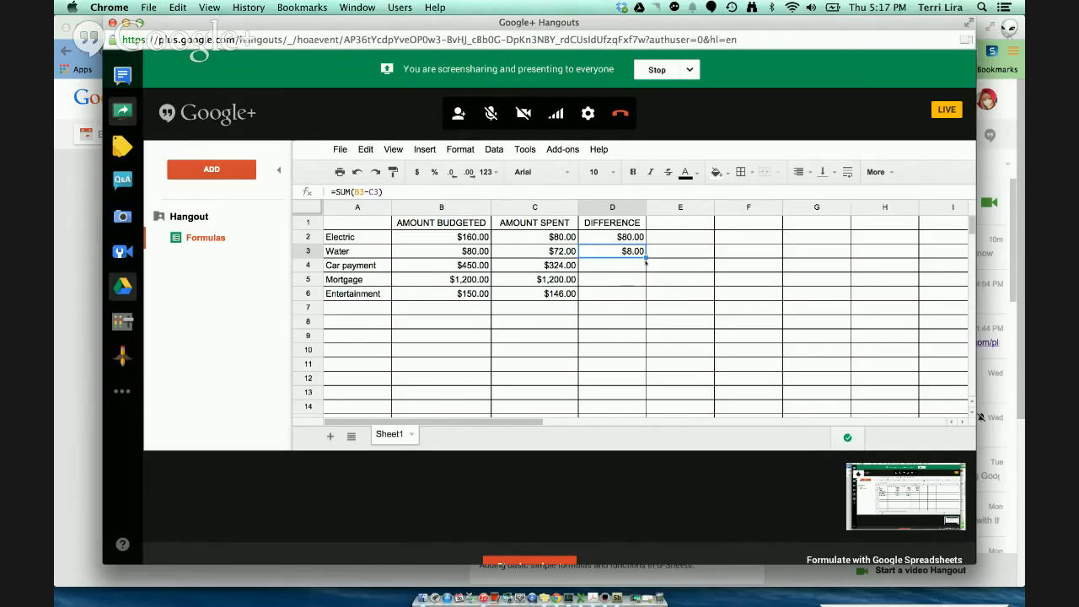
left_click_drag(645, 257, 648, 292)
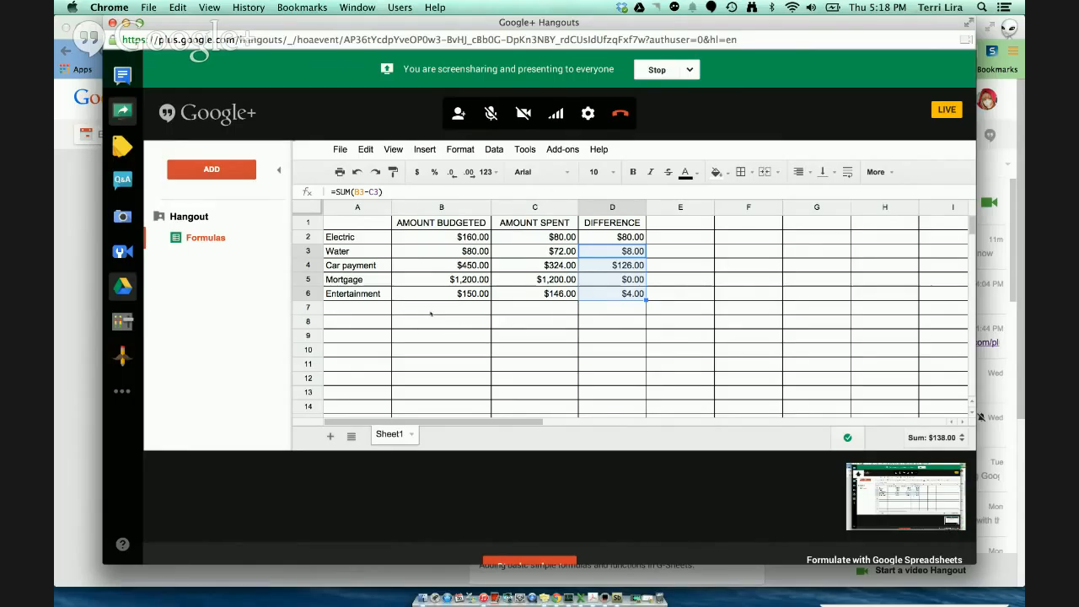
Label A8 as Total and add up the budgeted amounts in B8 with the formula =SUM(B2:B6)
left_click(358, 321)
type("Total")
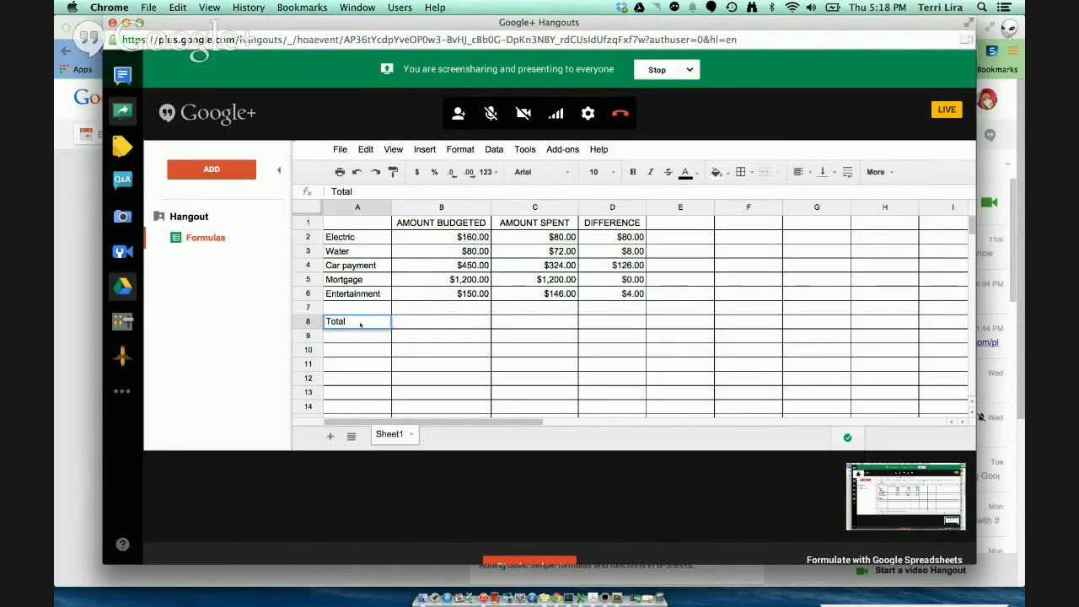
left_click(423, 324)
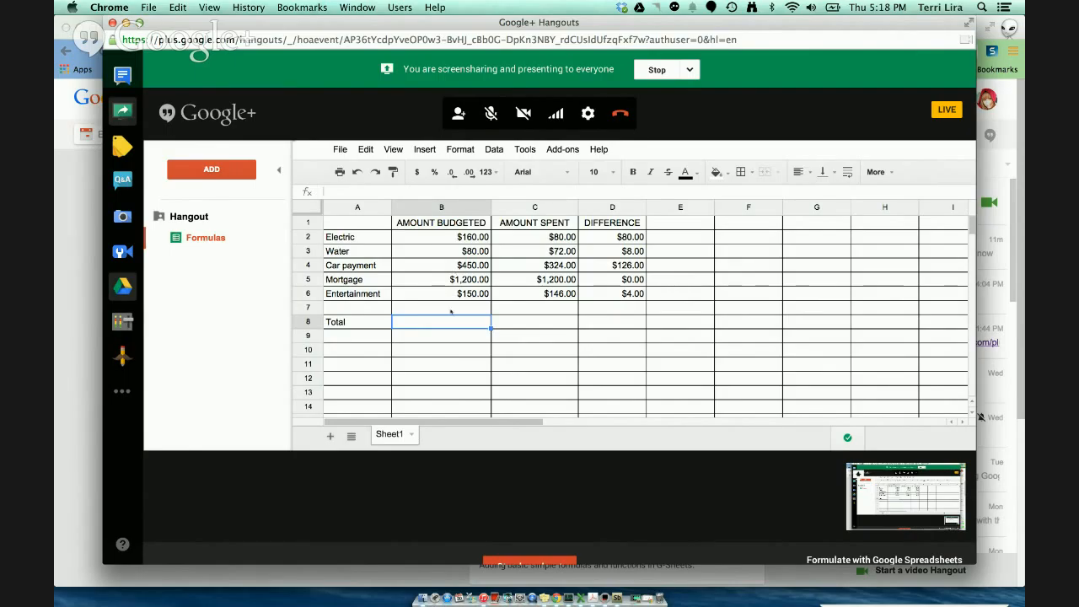
type("=")
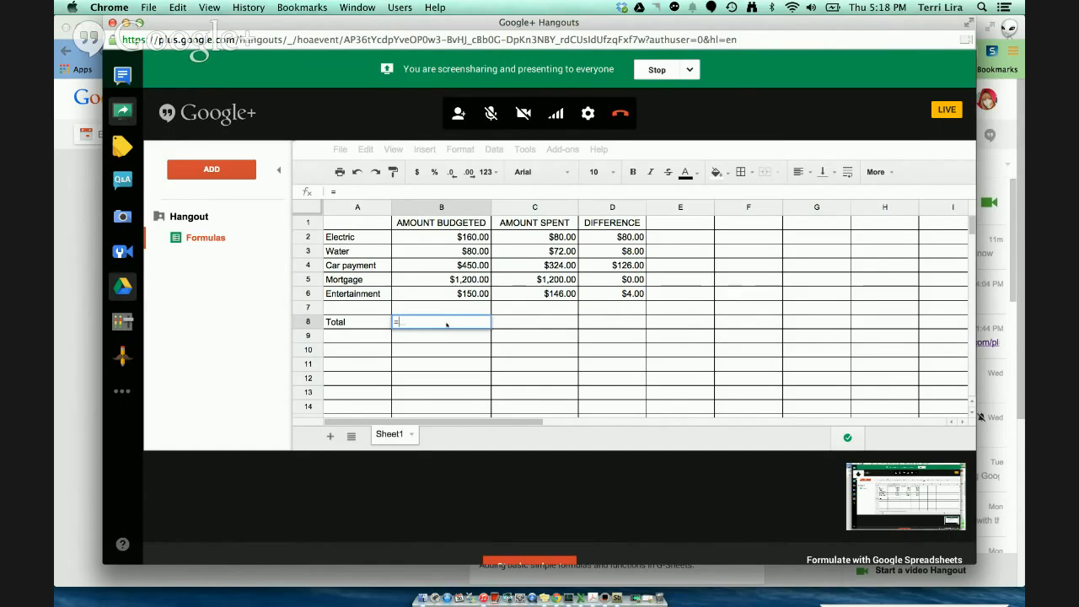
type("s")
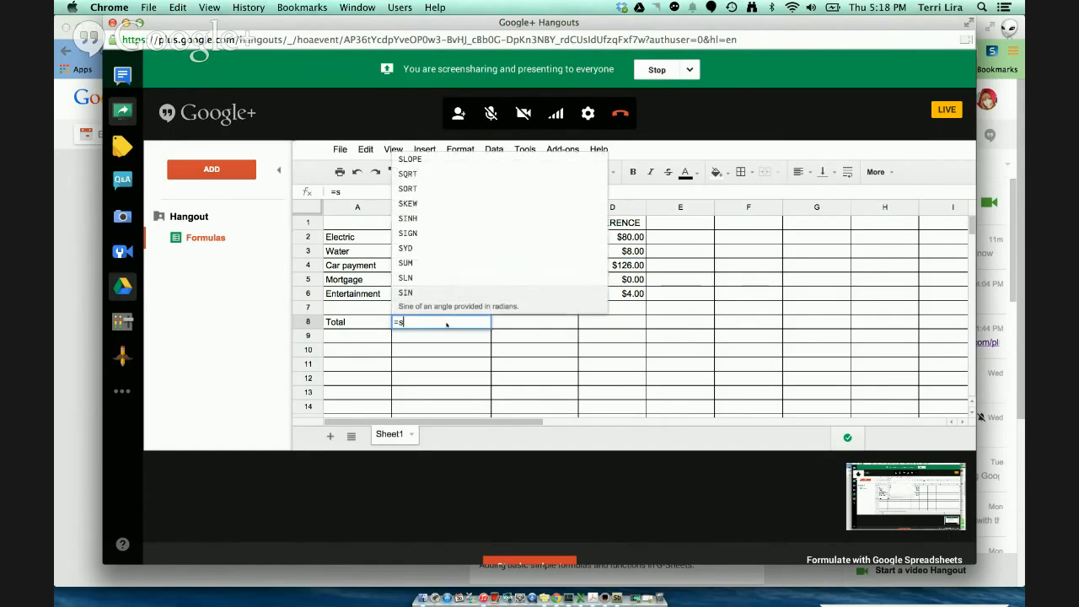
type("um")
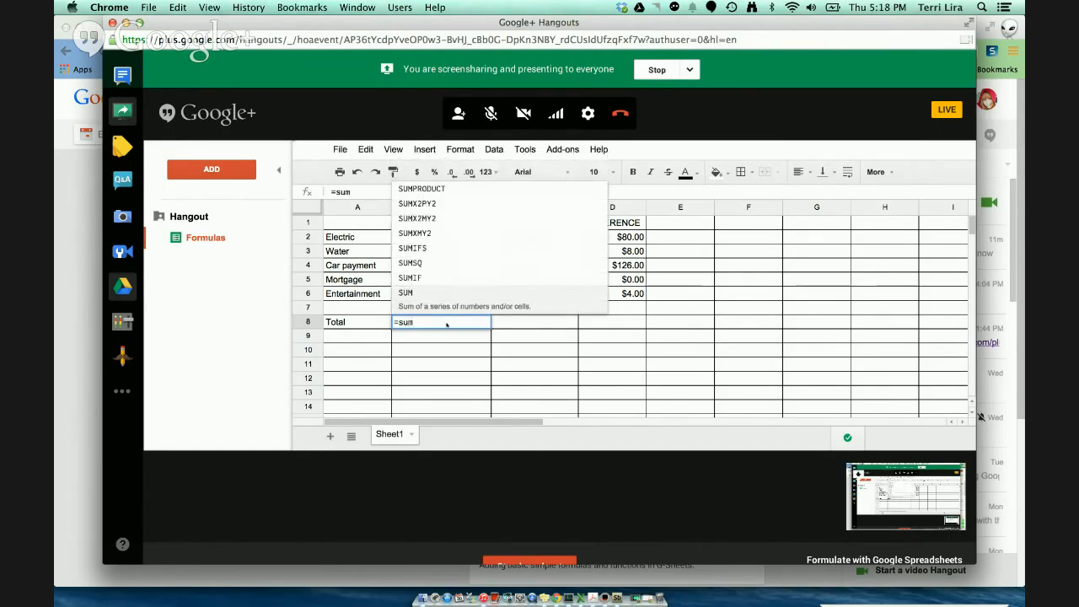
left_click(425, 293)
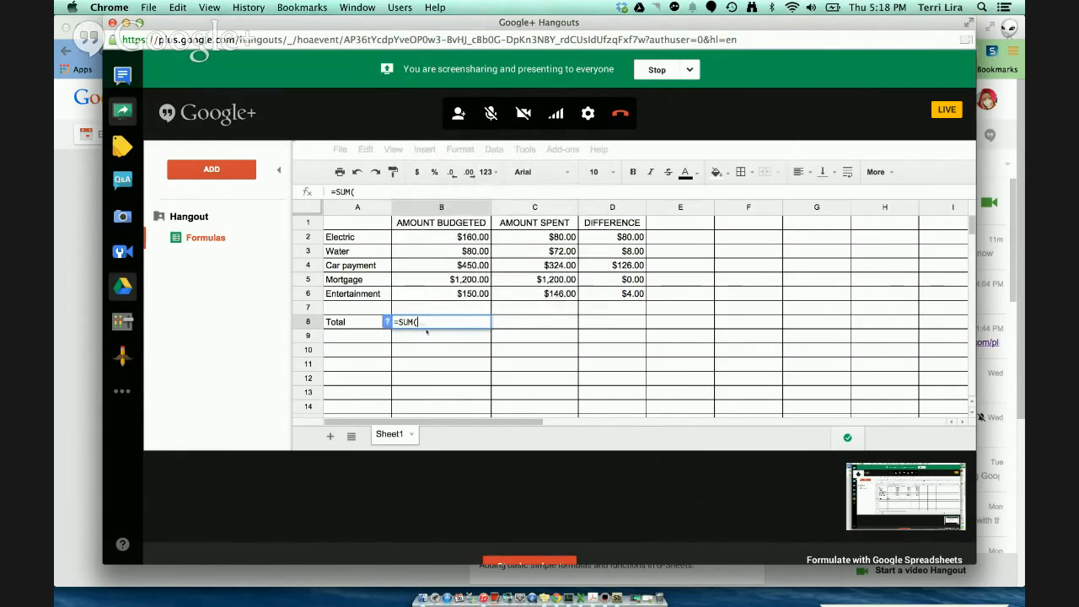
left_click(440, 241)
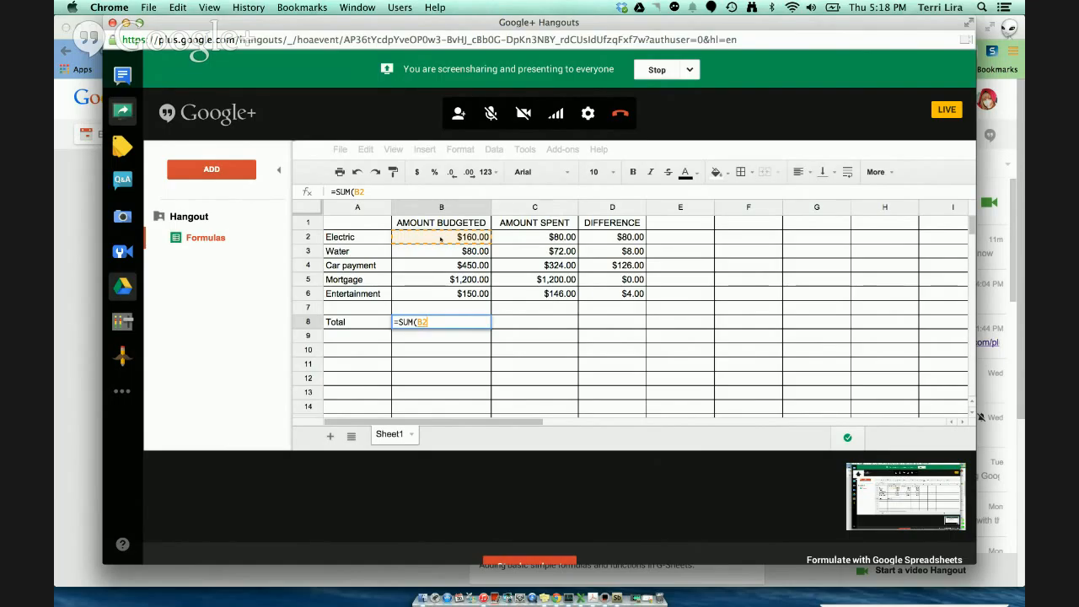
left_click_drag(440, 240, 446, 292)
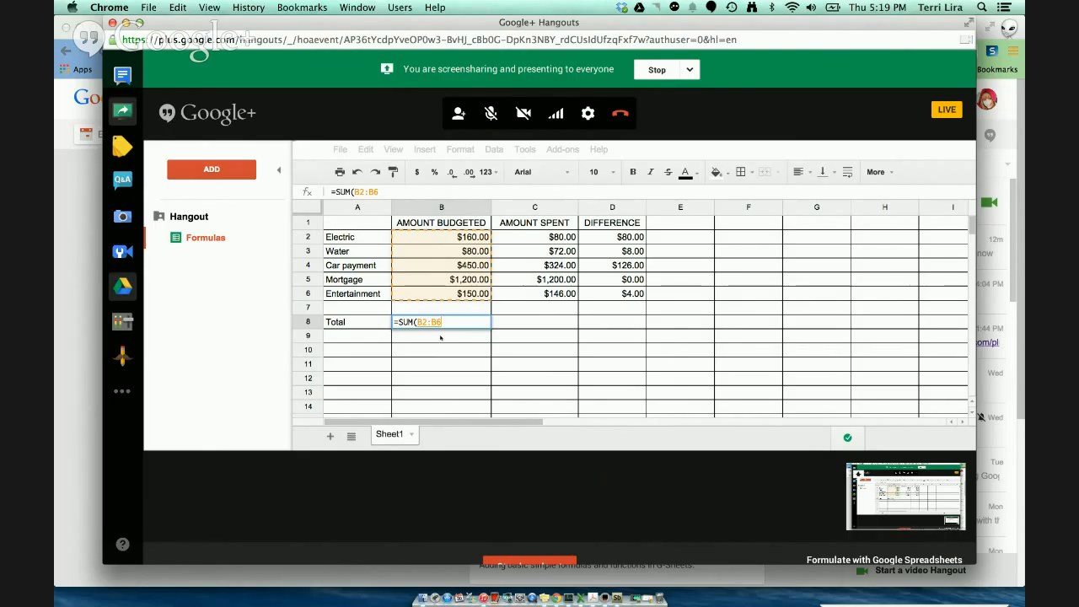
type(")")
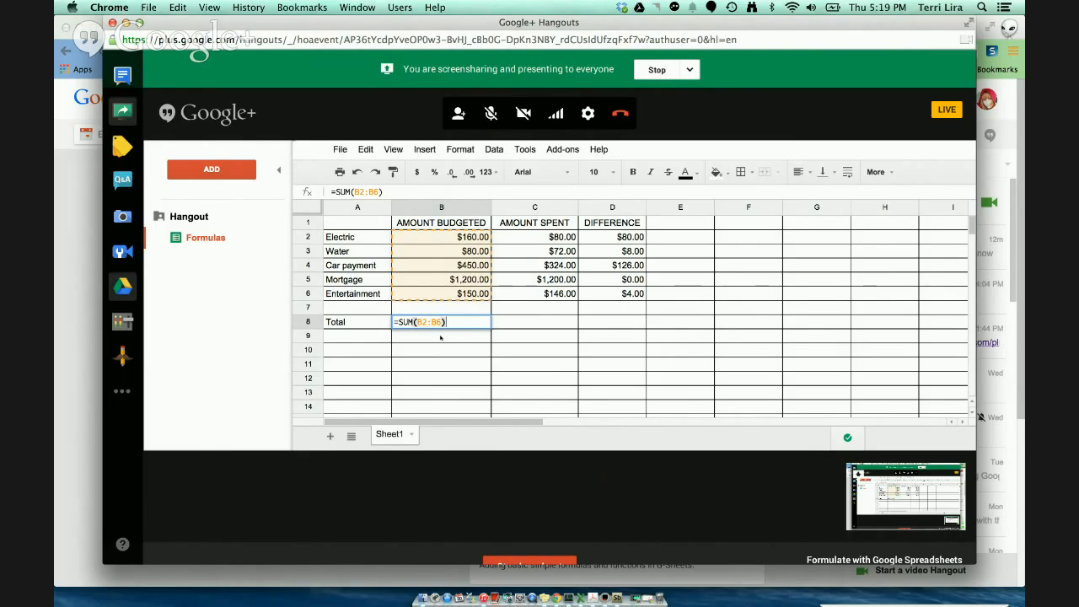
key("Return")
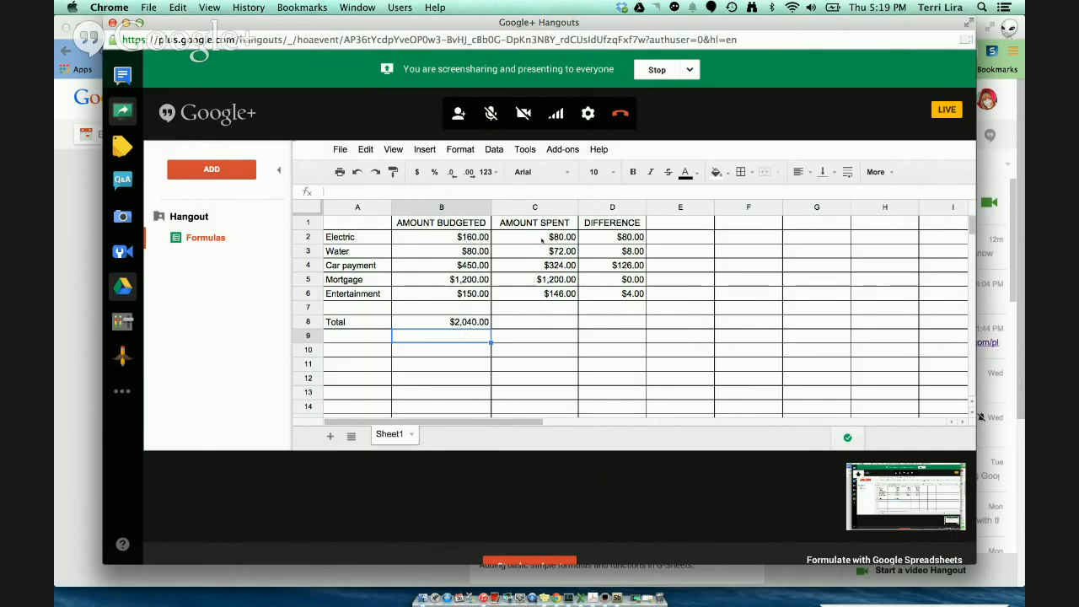
Add up the amounts spent in C8 with a SUM formula over C2:C6
left_click(525, 325)
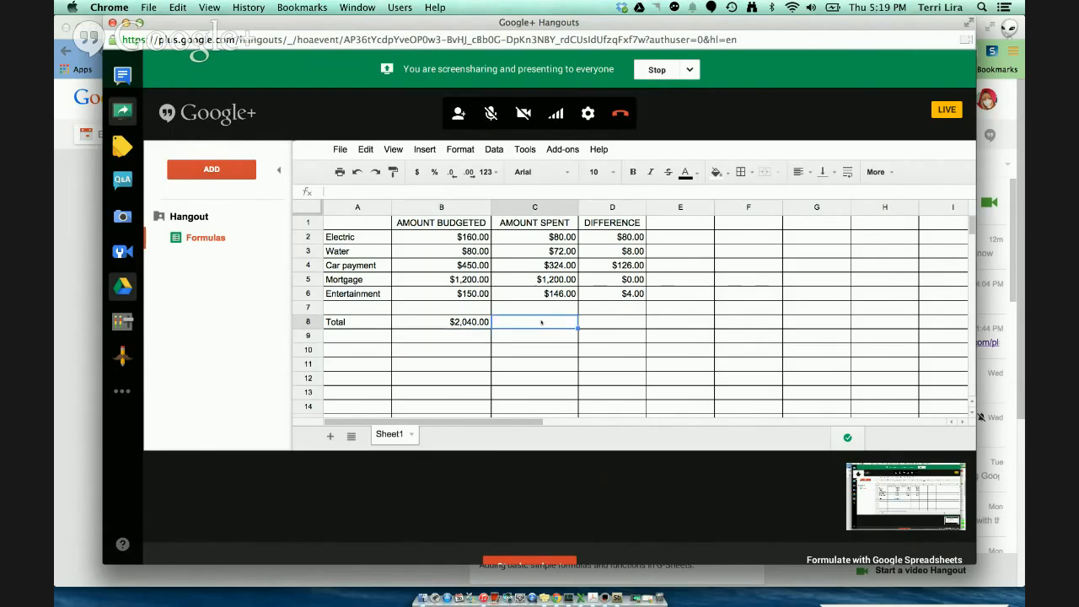
type("=")
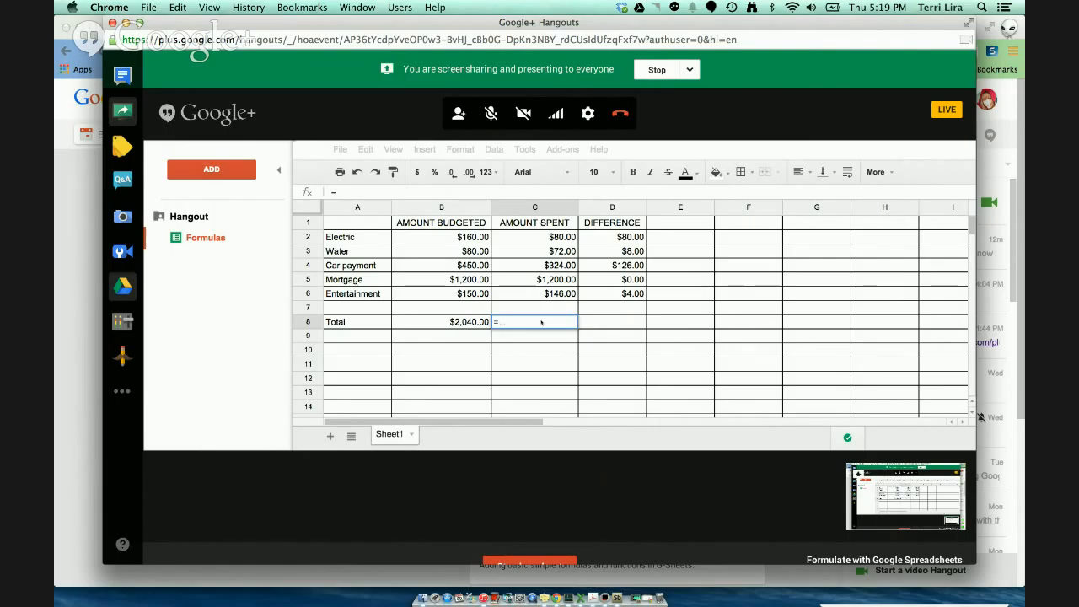
type("sum")
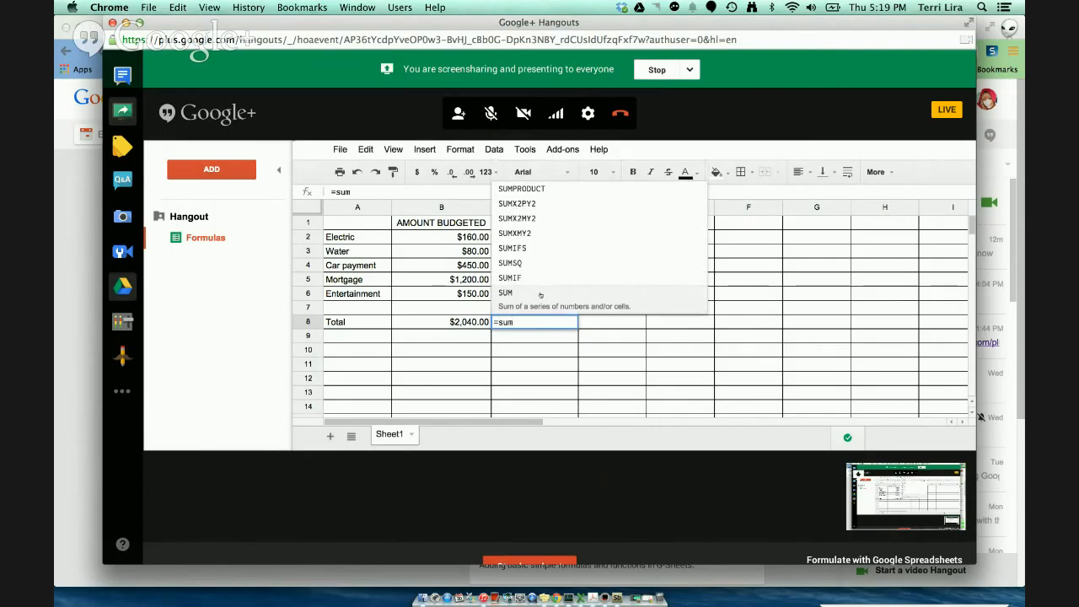
left_click(541, 293)
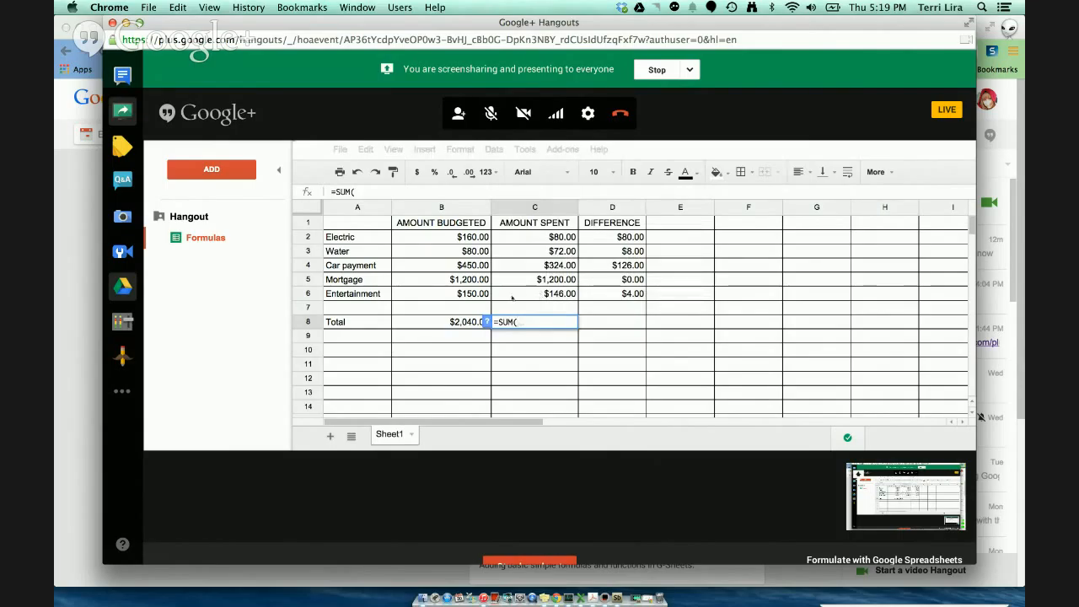
left_click(526, 236)
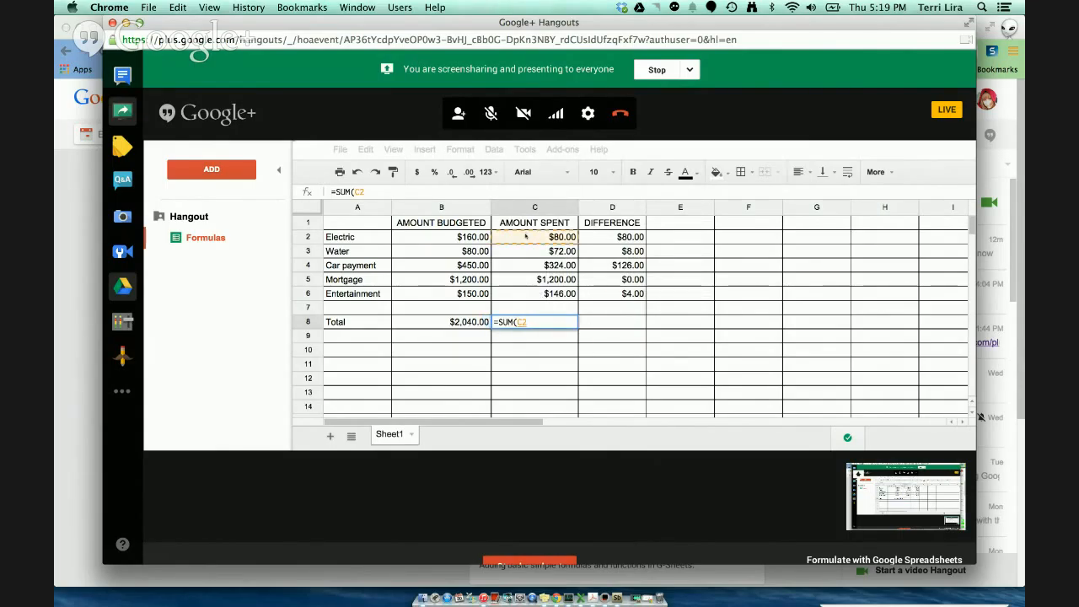
left_click_drag(526, 236, 534, 292)
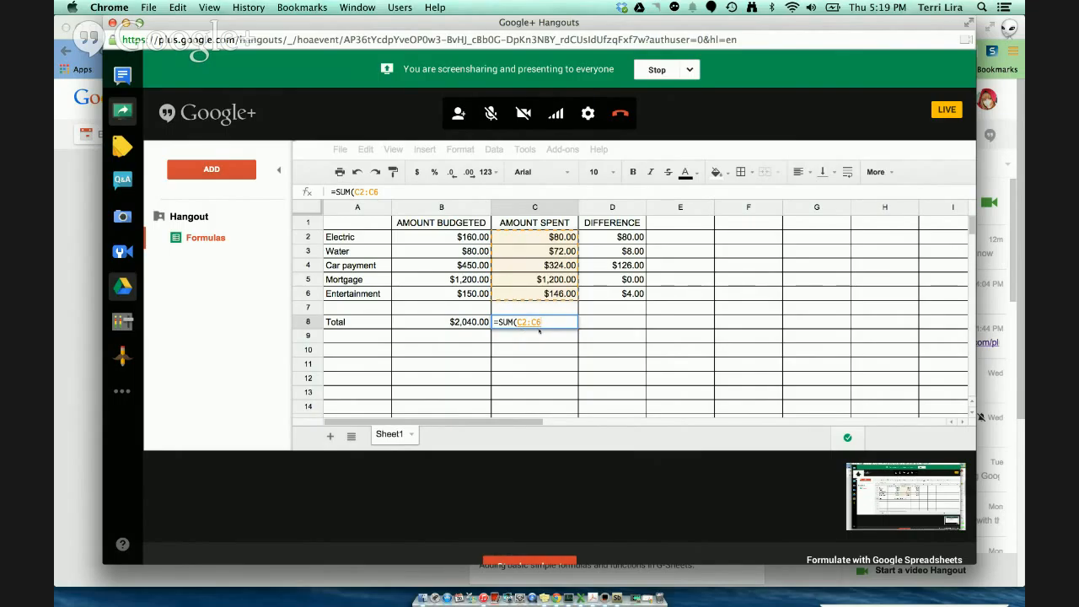
key("Return")
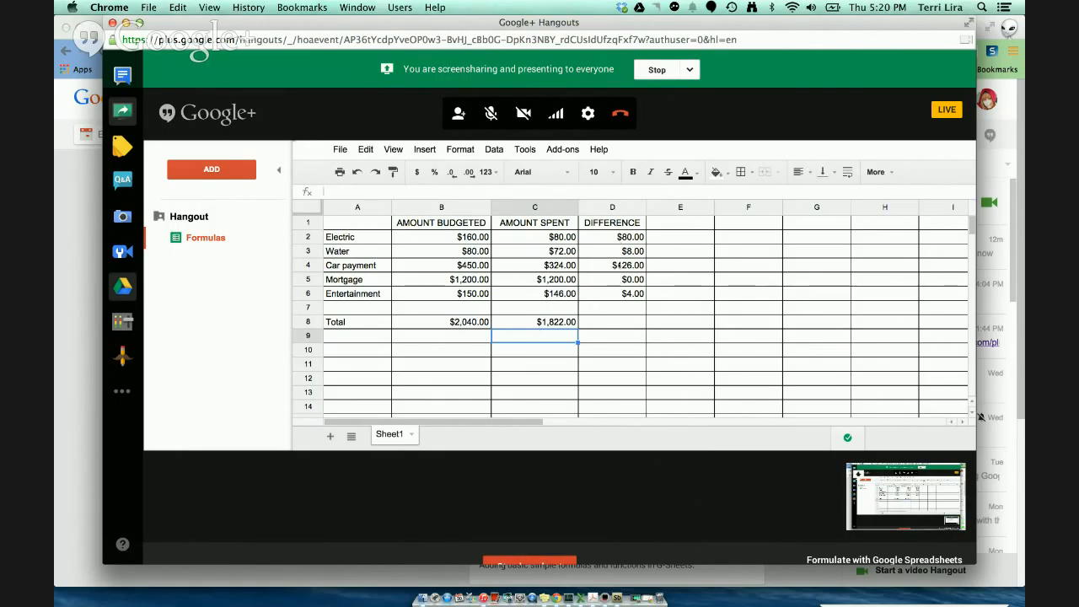
Fill the Total row's SUM formula from C8 across into D8 to add up the differences
left_click(562, 325)
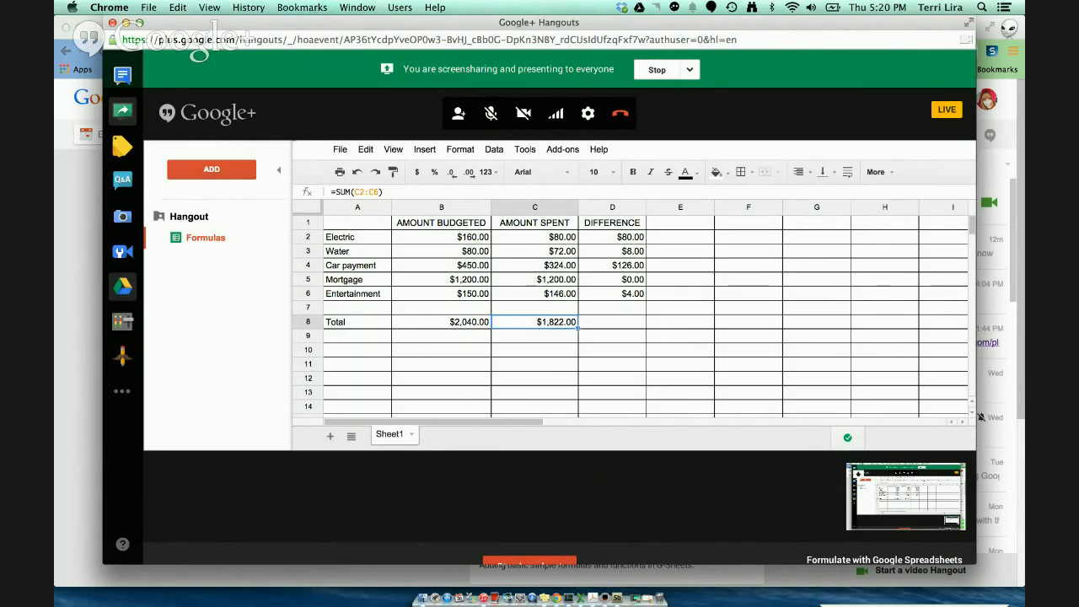
left_click_drag(577, 328, 608, 325)
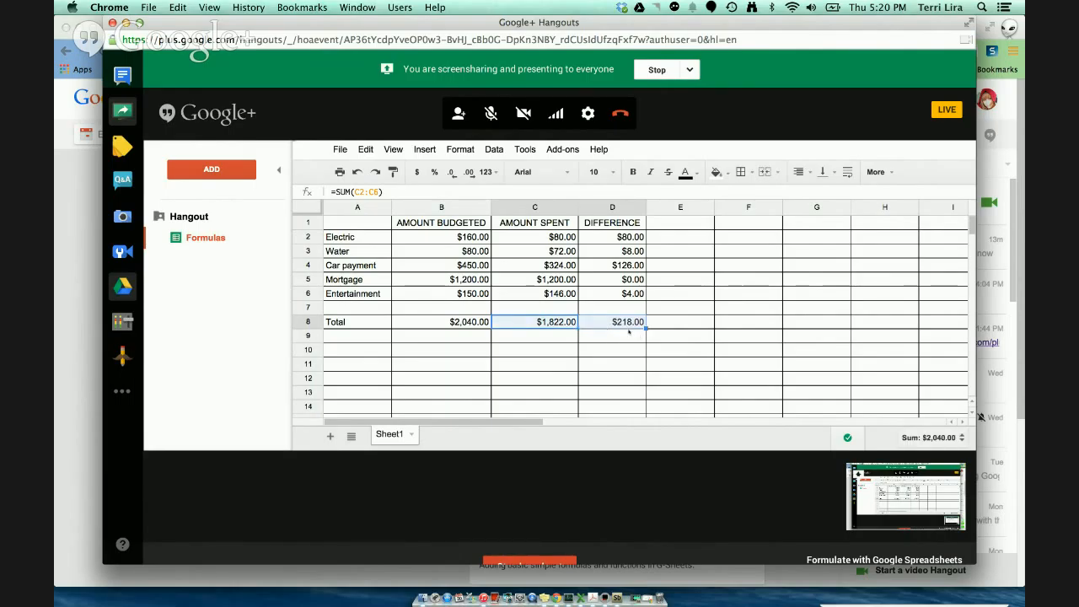
left_click(620, 341)
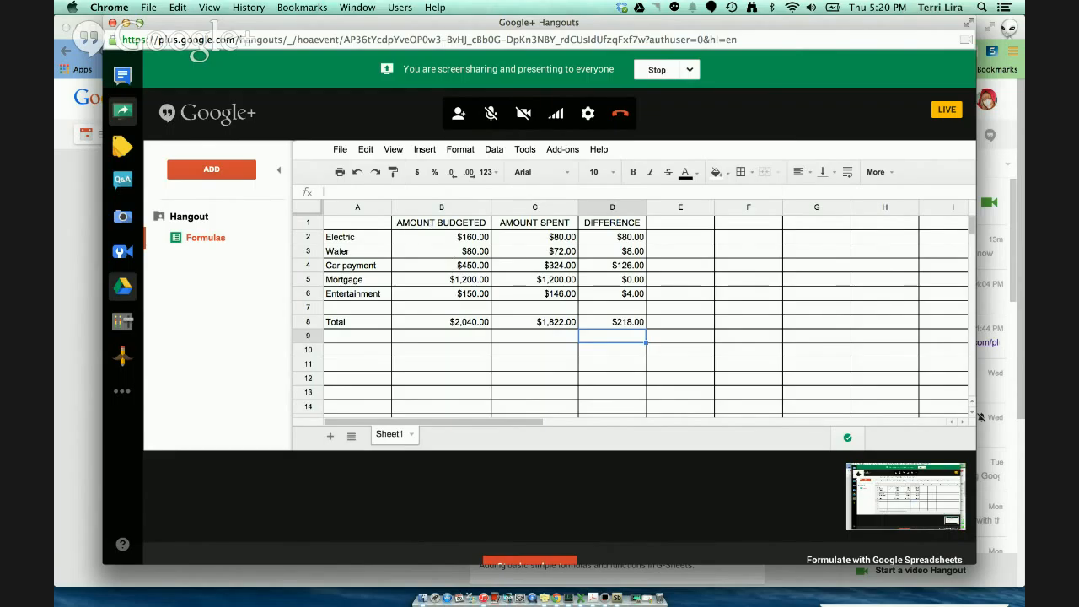
Review the formulas in the budgeted total B8 and the Electric difference D2, and stop sharing the screen in the Hangout
left_click(462, 321)
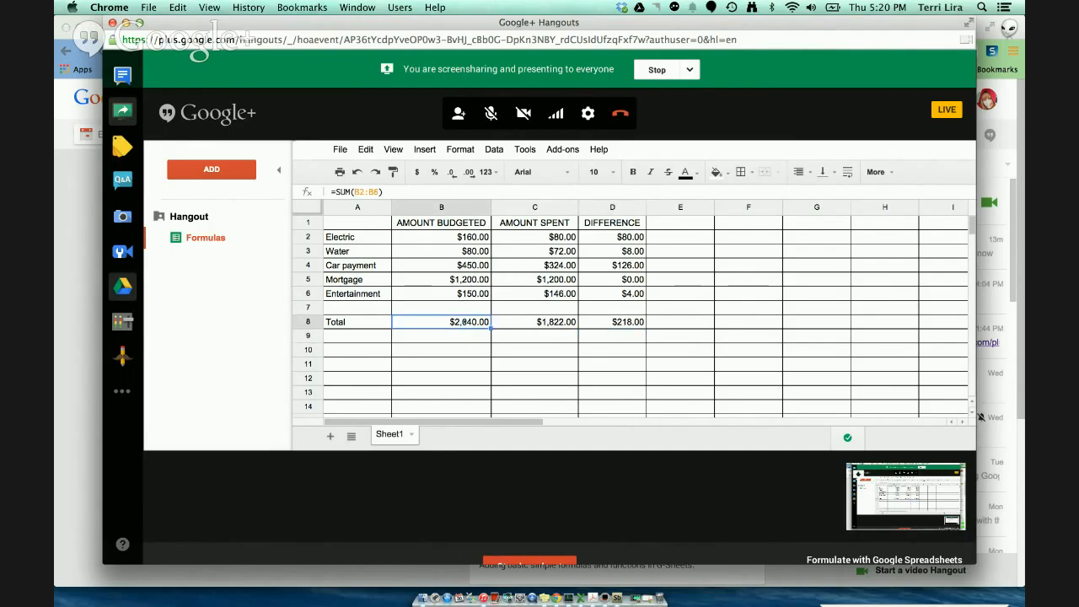
left_click(619, 240)
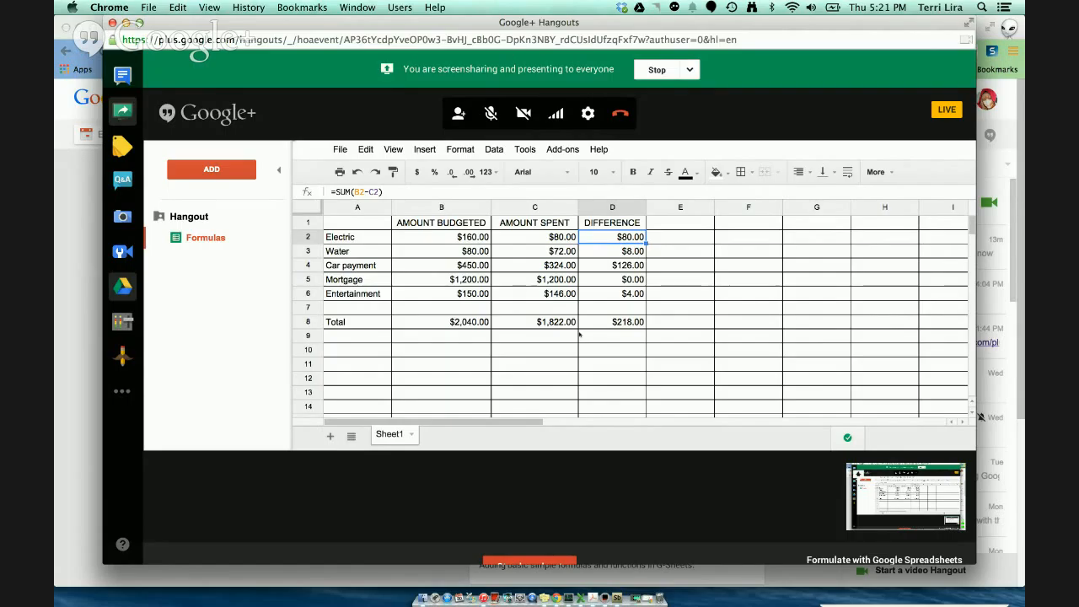
left_click(657, 70)
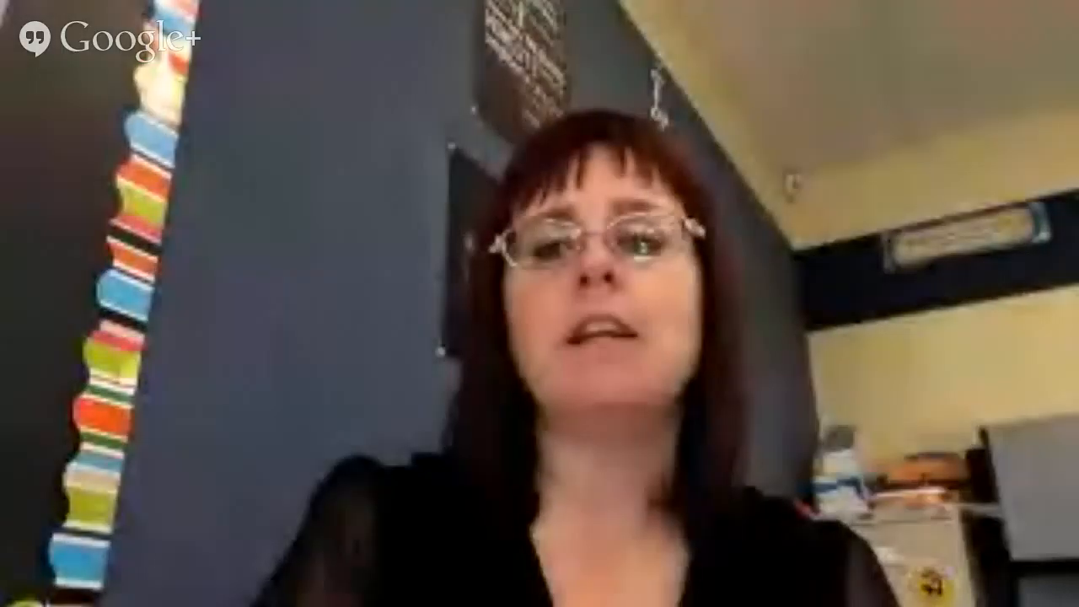